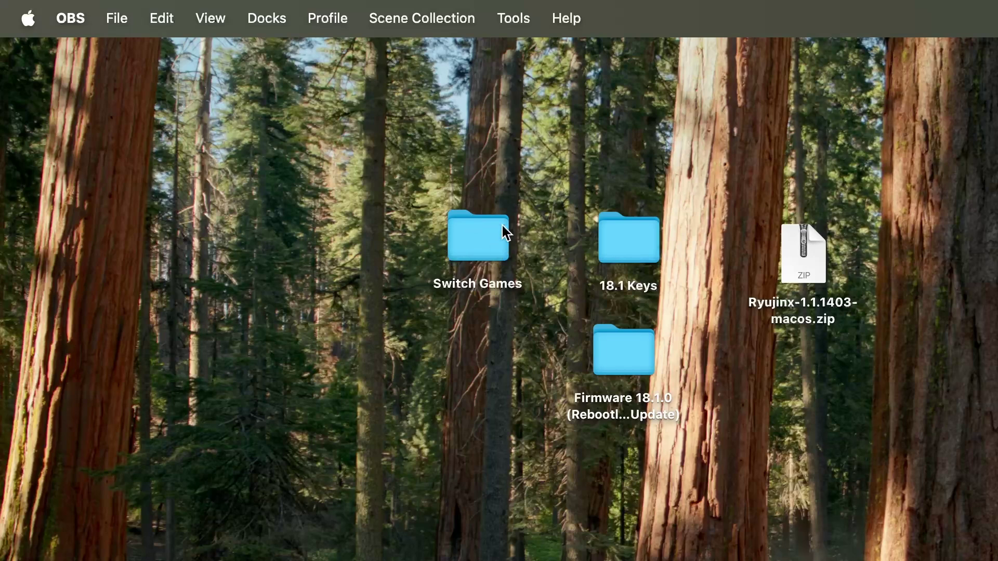
pyautogui.doubleClick(480, 238)
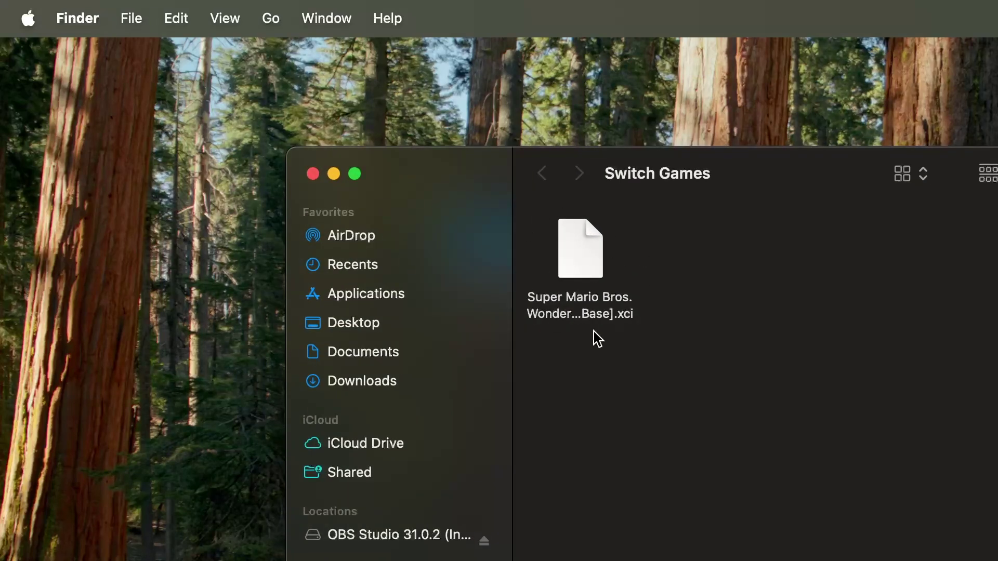
pyautogui.click(312, 174)
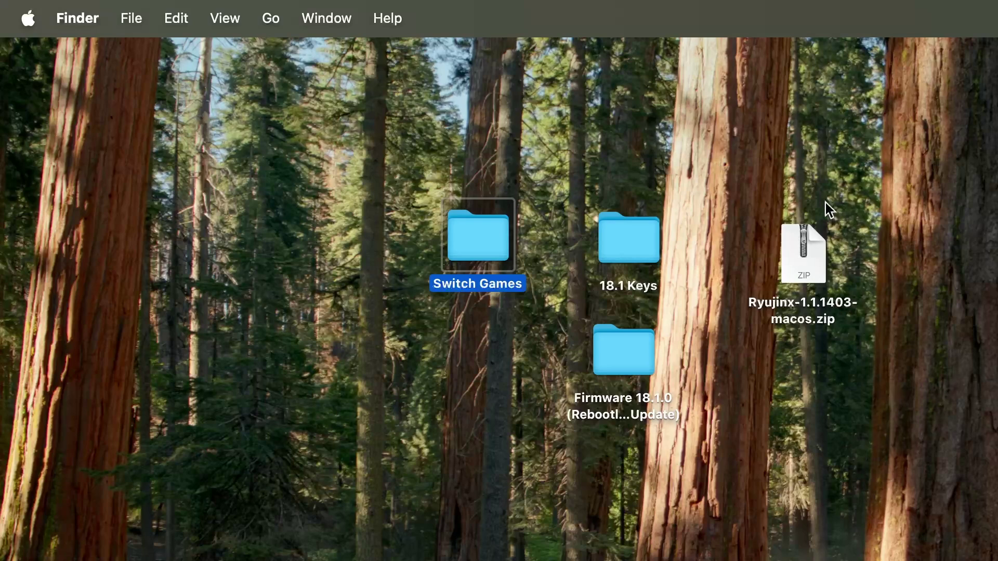
pyautogui.doubleClick(804, 239)
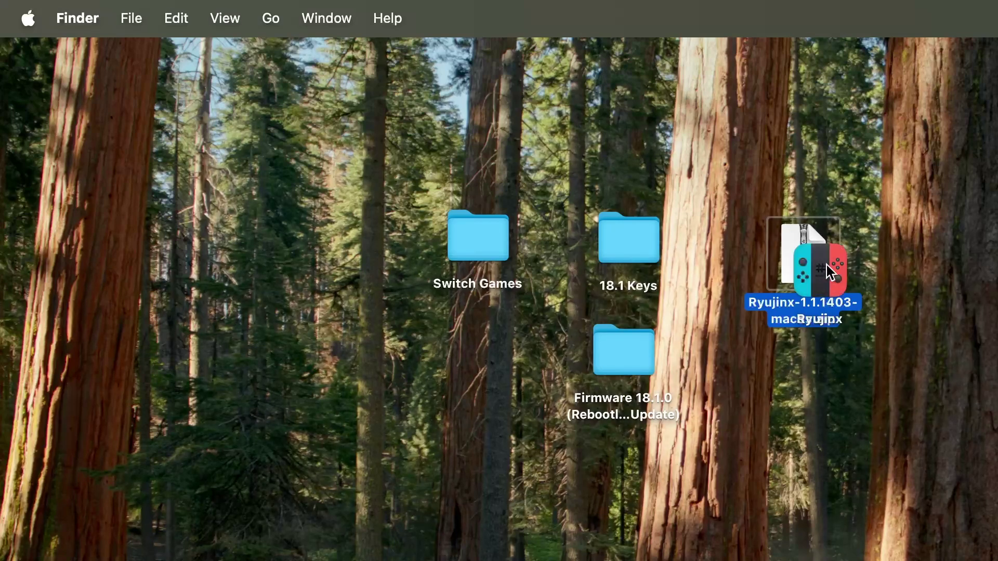
pyautogui.moveTo(827, 264); pyautogui.dragTo(802, 395)
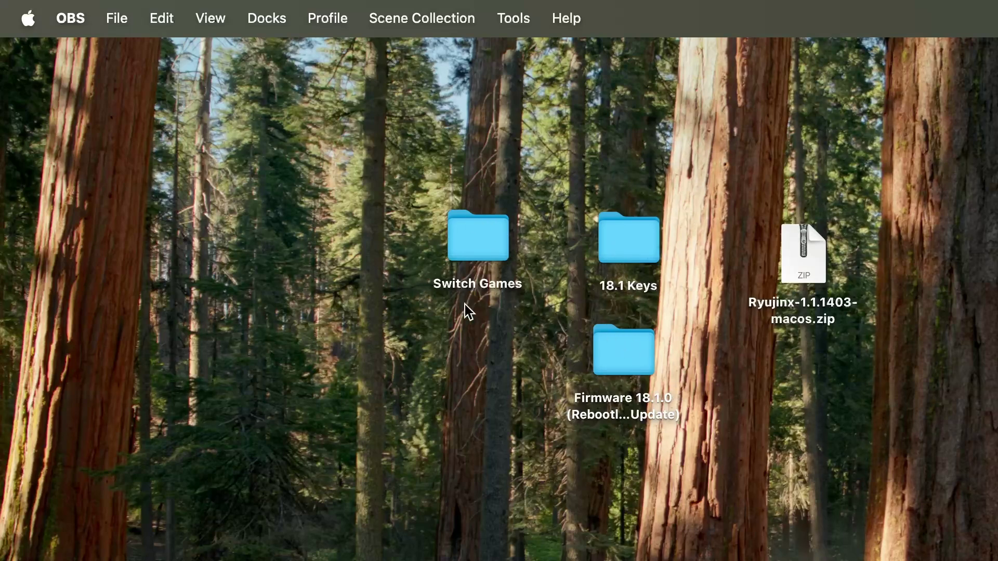
# Check the contents of the Switch Games folder, and extract Ryujinx-1.1.1403-macos.zip, placing the Ryujinx app below the archive on the desktop.
pyautogui.doubleClick(478, 243)
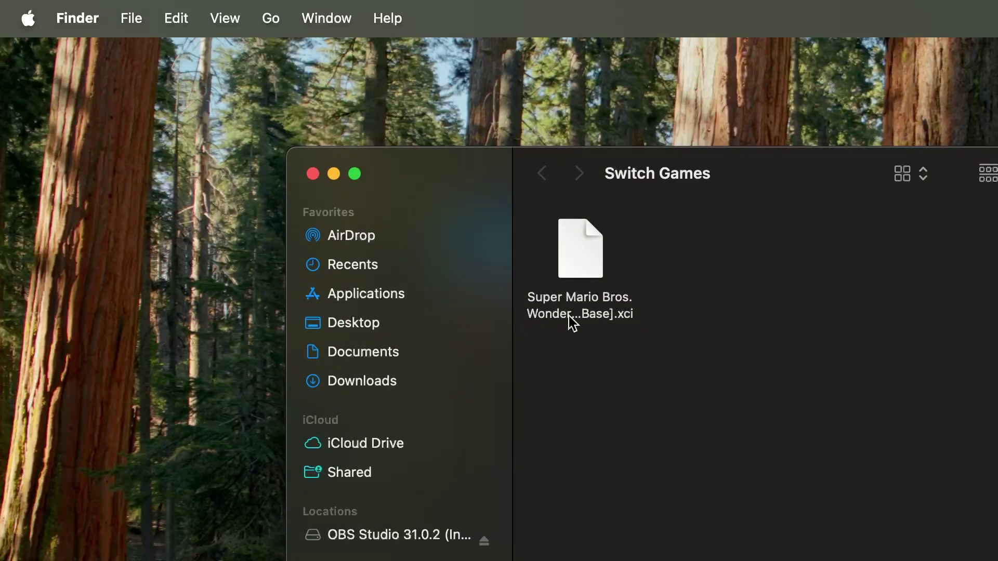
pyautogui.click(313, 174)
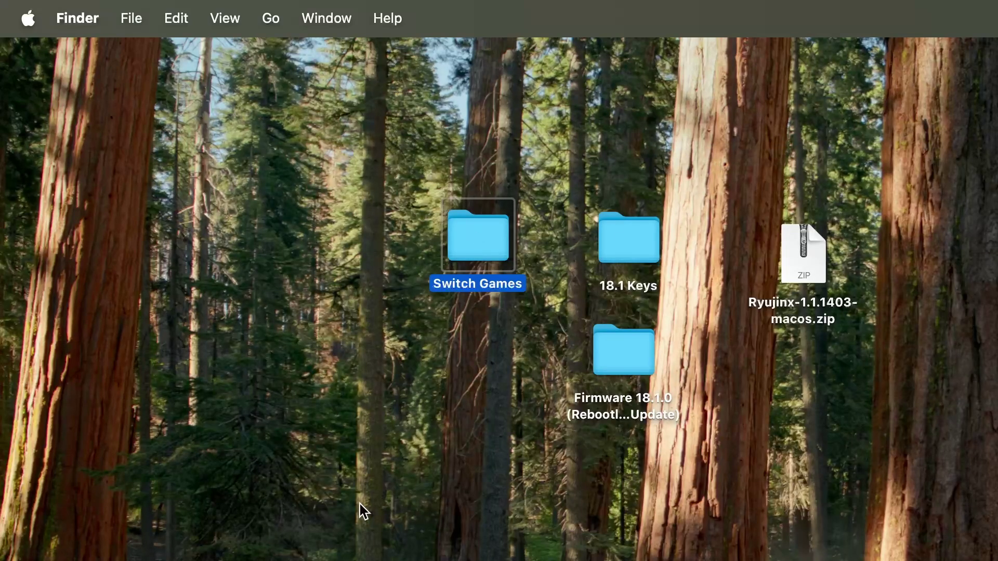
pyautogui.doubleClick(804, 240)
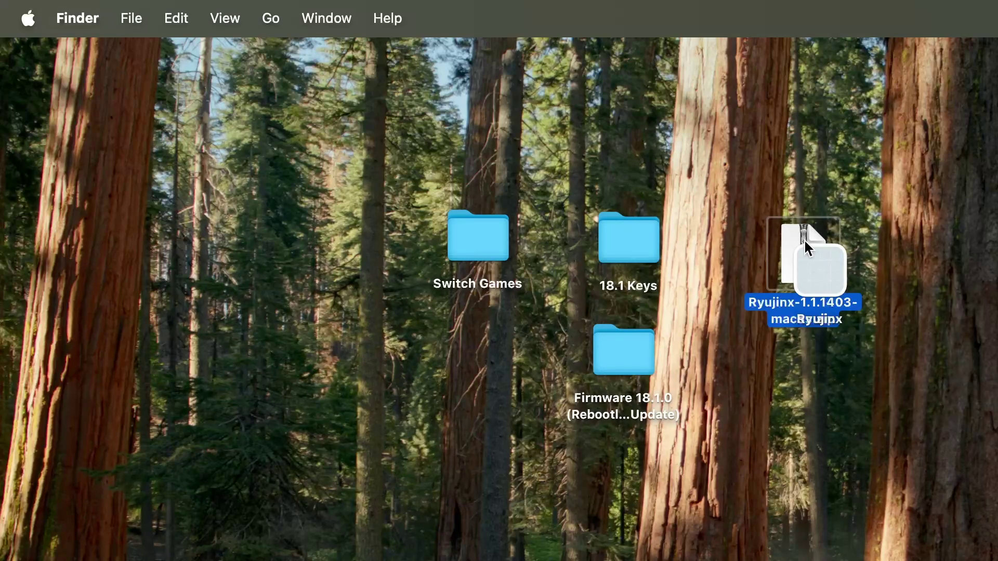
pyautogui.moveTo(827, 264); pyautogui.dragTo(801, 394)
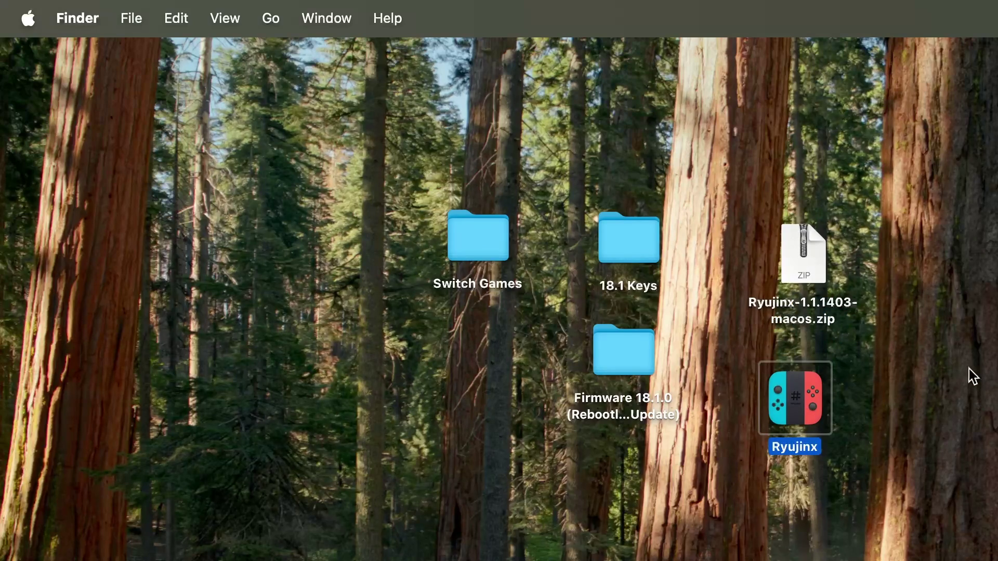
# Try to launch Ryujinx from the desktop and dismiss the security warning without moving the app to the trash.
pyautogui.doubleClick(801, 384)
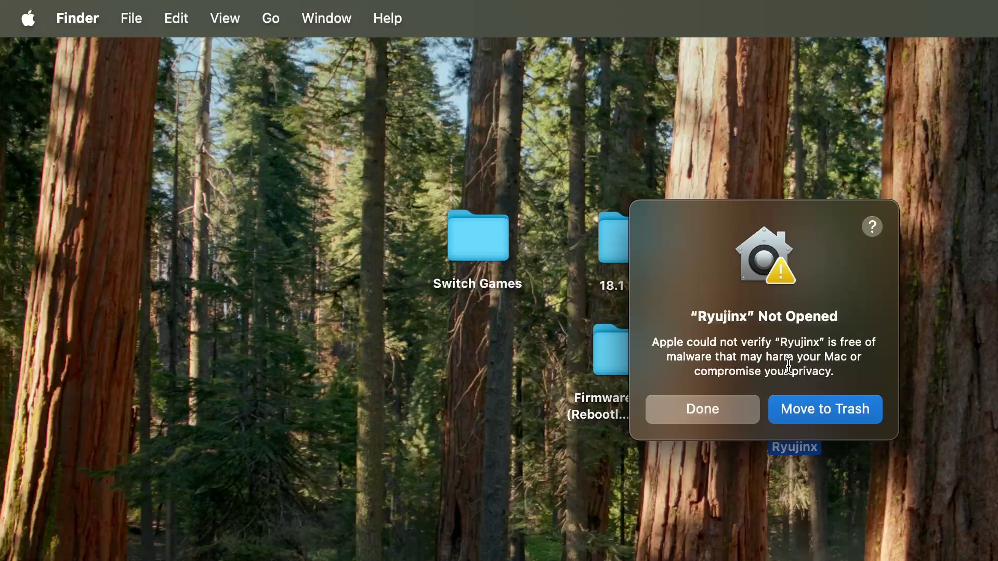
pyautogui.click(736, 415)
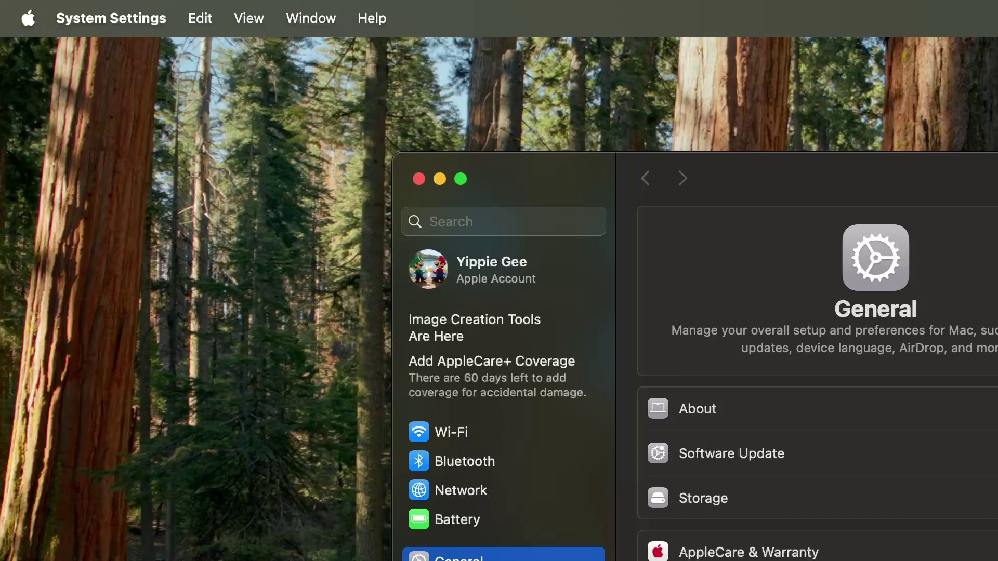
# Switch to System Settings and allow Ryujinx to open anyway under Privacy & Security, authorizing it with the administrator password.
pyautogui.scroll(-8, 505, 403)
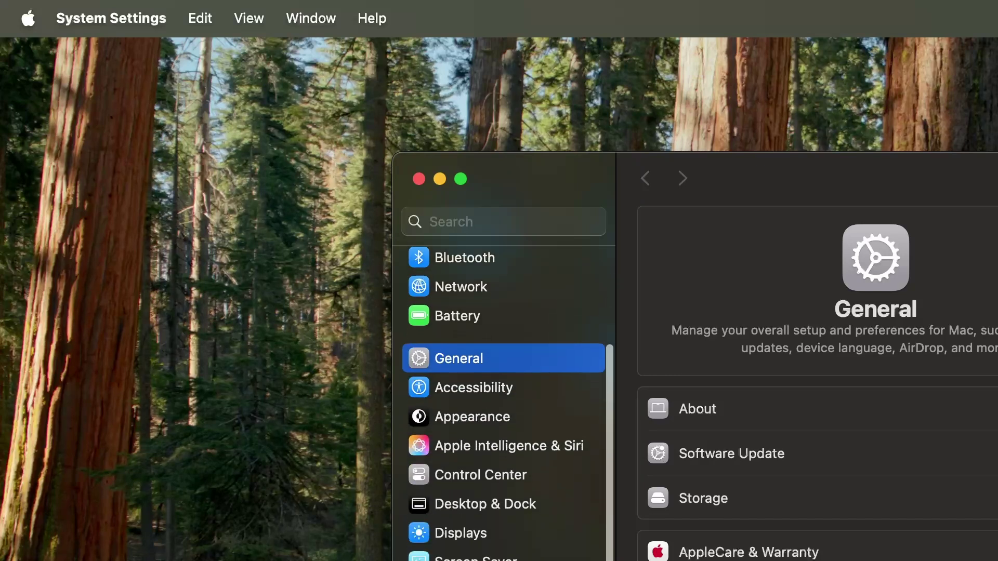
pyautogui.scroll(-6, 504, 403)
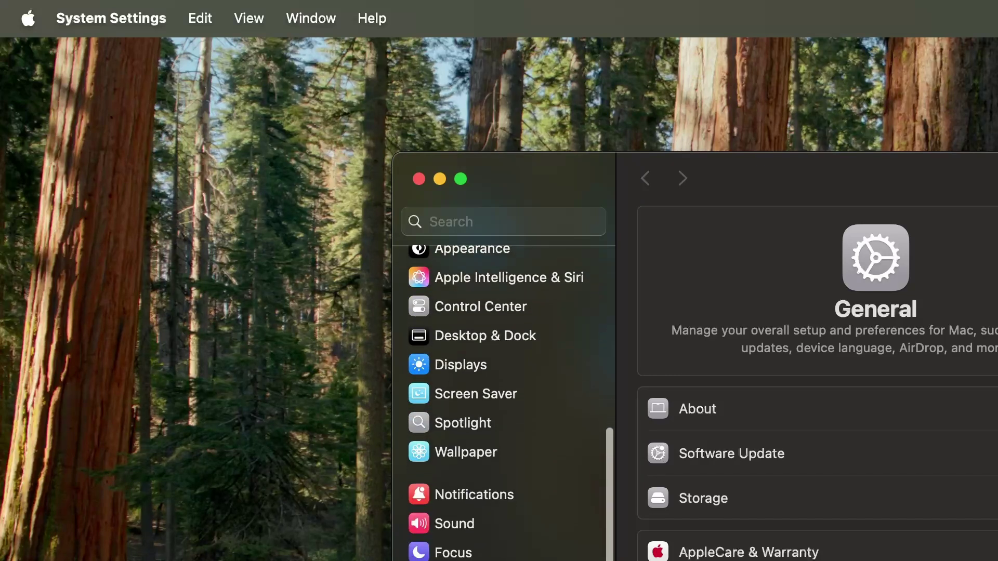
pyautogui.scroll(-5, 505, 403)
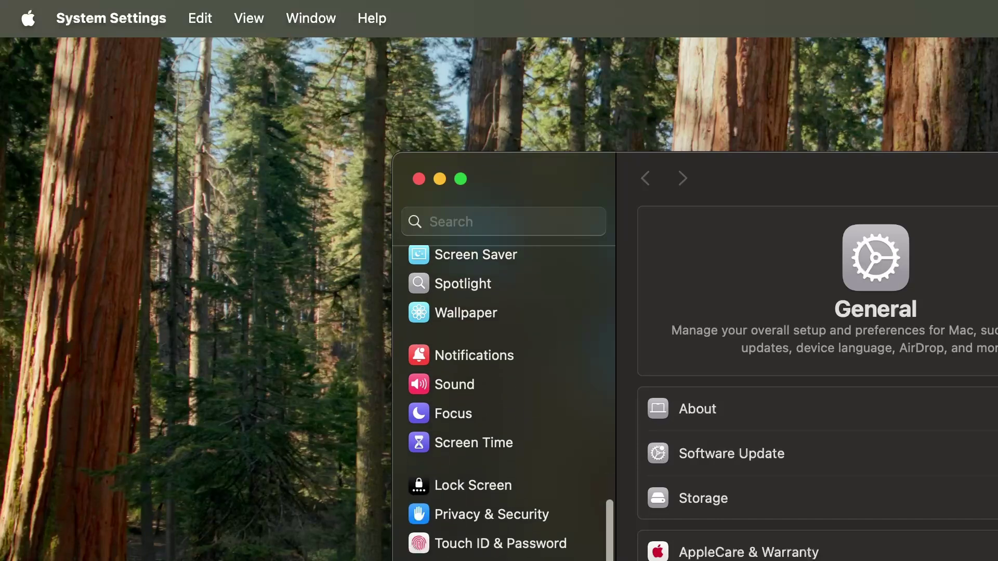
pyautogui.click(494, 515)
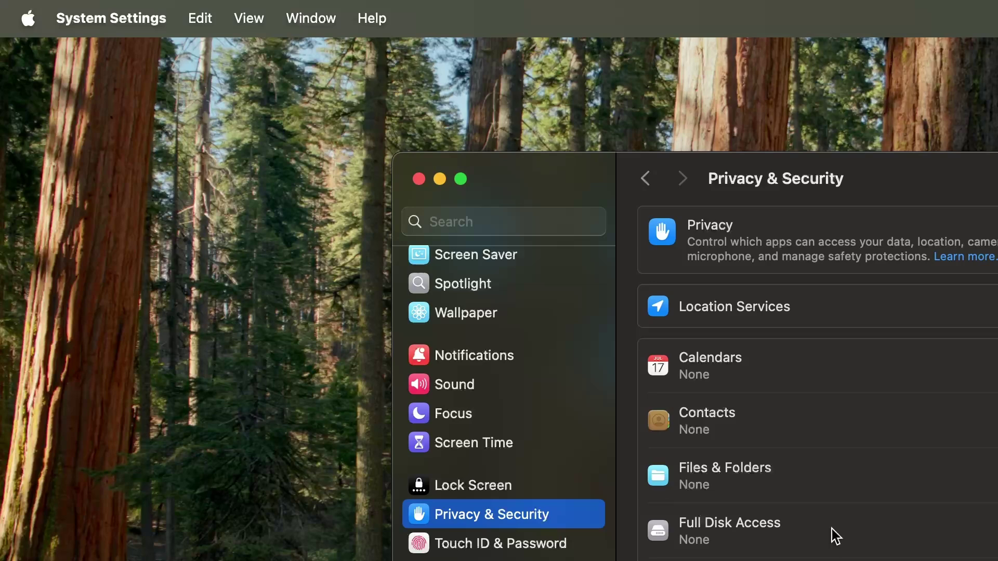
pyautogui.scroll(-10, 832, 529)
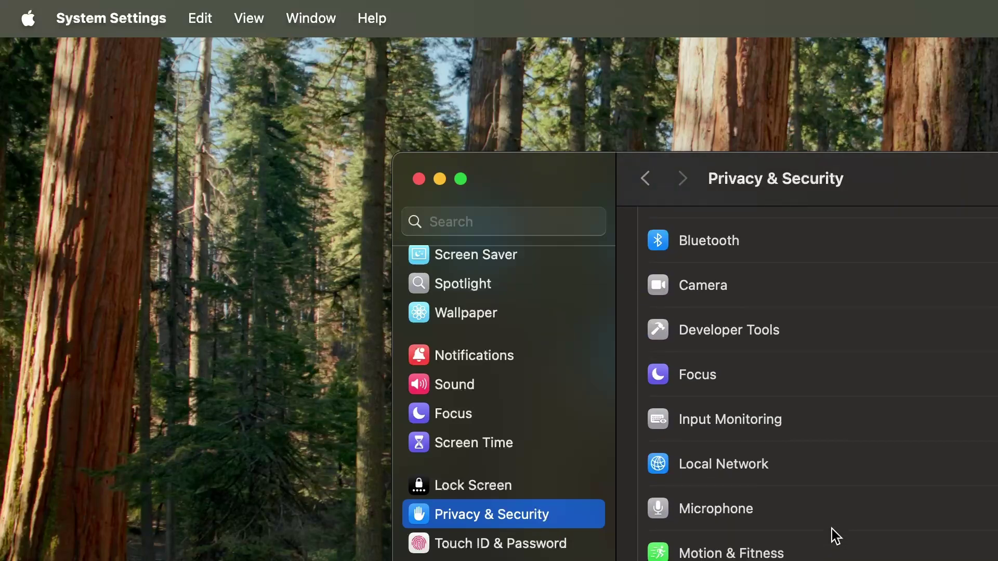
pyautogui.scroll(-10, 832, 530)
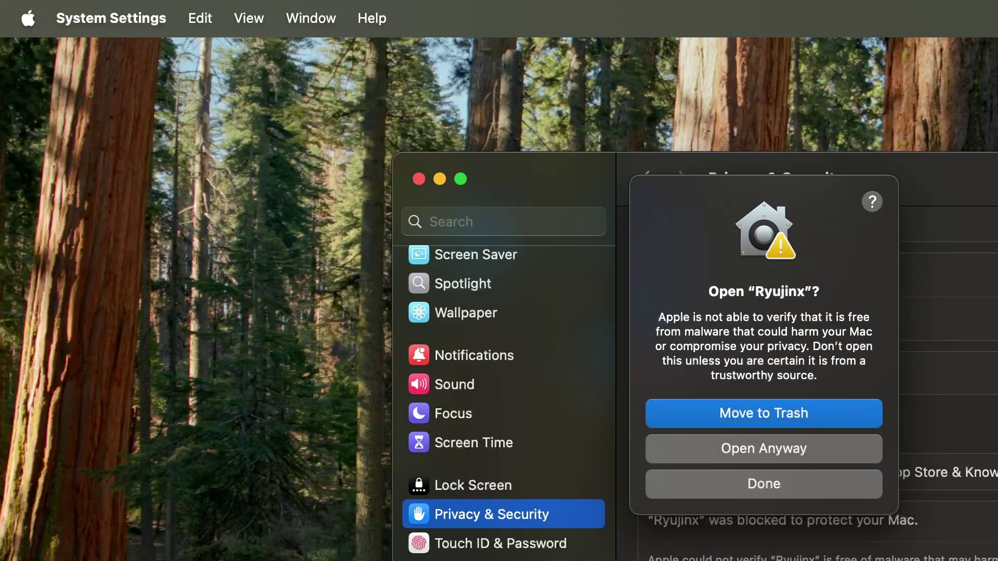
pyautogui.click(786, 450)
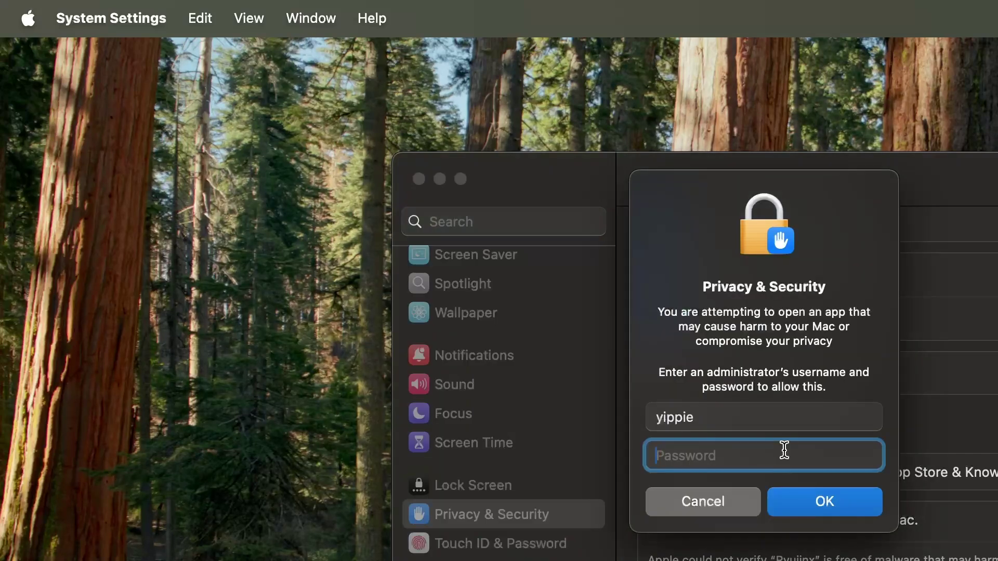
pyautogui.write('••••••')
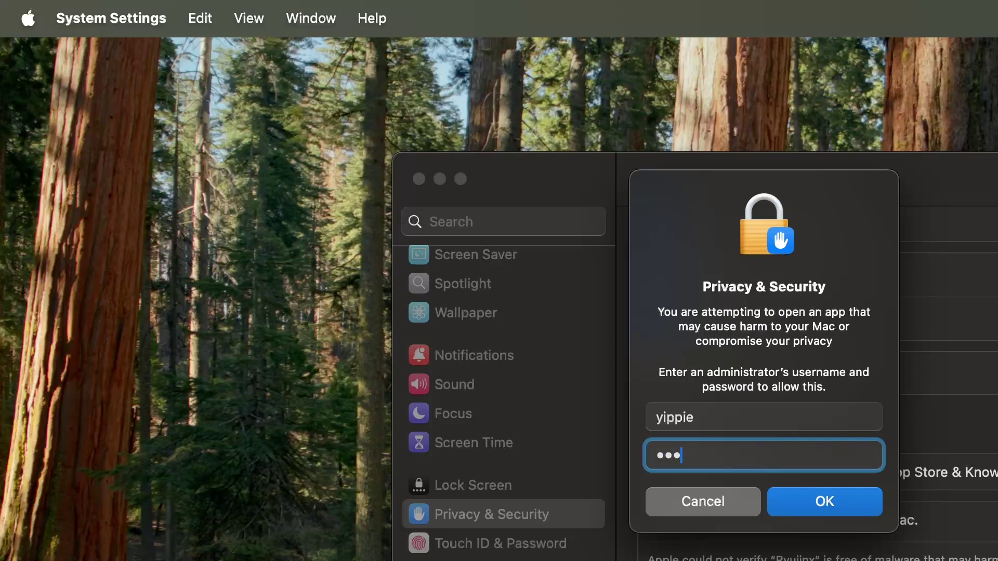
pyautogui.write('••••')
pyautogui.press('Return')
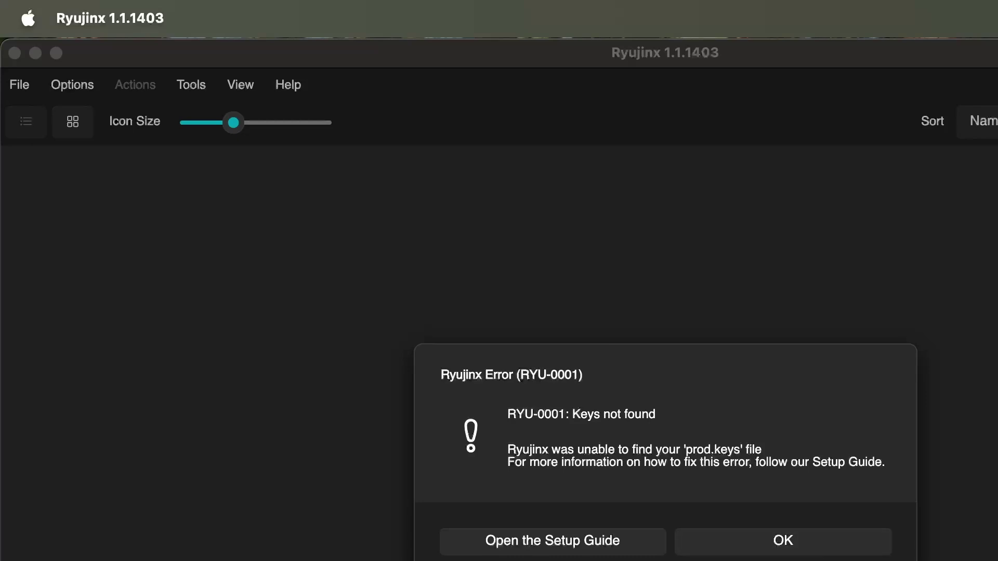
# Dismiss the Ryujinx startup errors and open the system folder inside the Ryujinx filesystem folder.
pyautogui.click(813, 550)
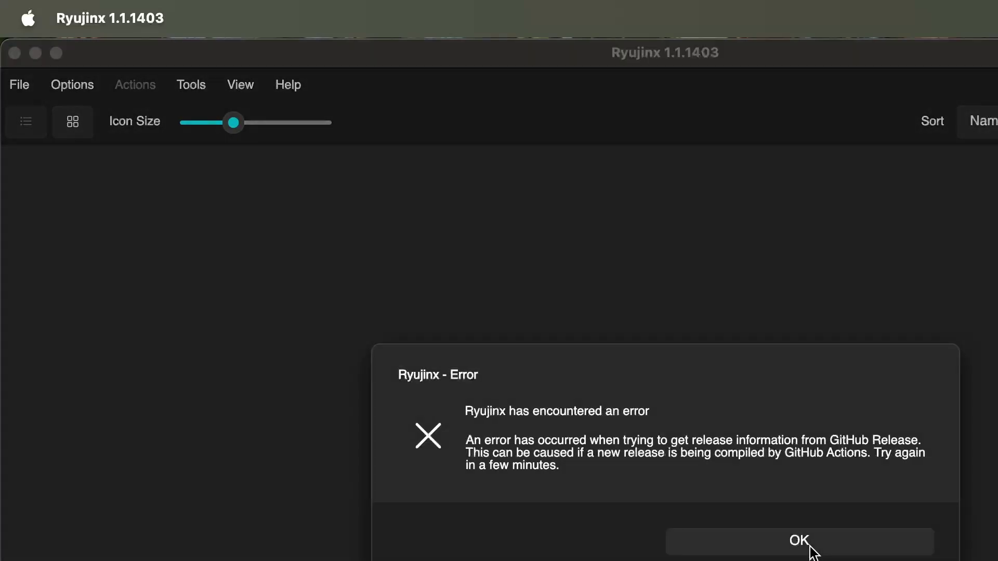
pyautogui.click(817, 550)
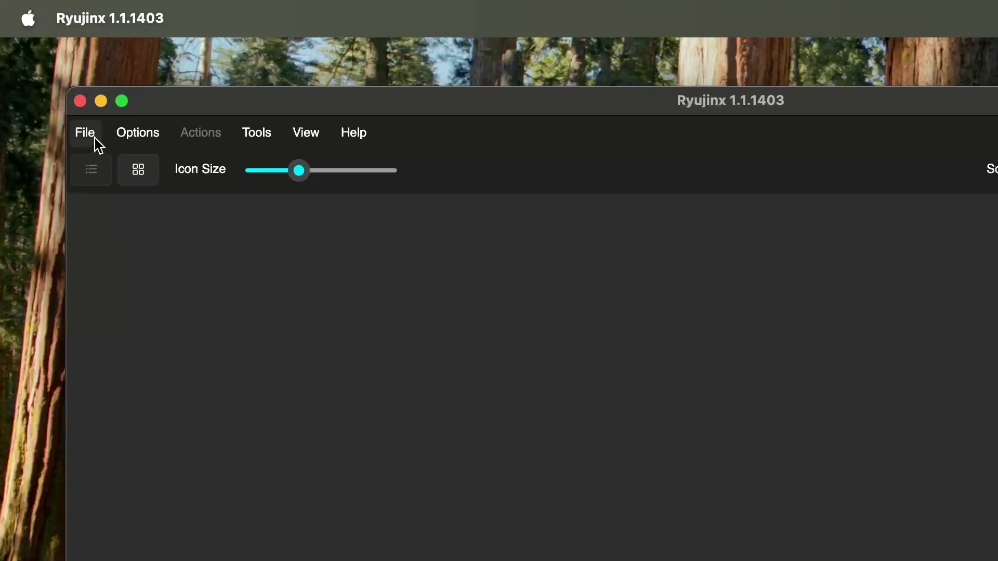
pyautogui.click(87, 133)
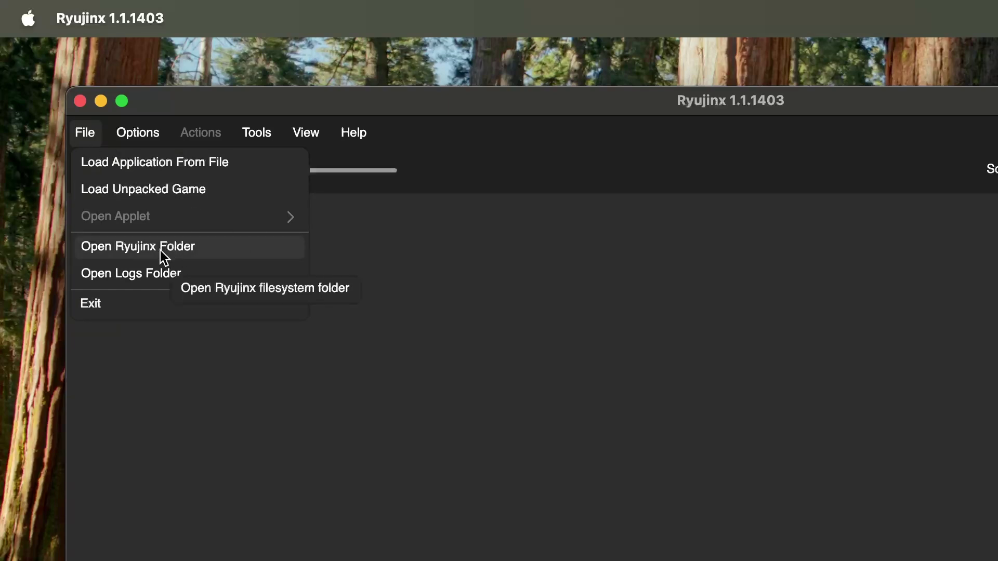
pyautogui.click(207, 249)
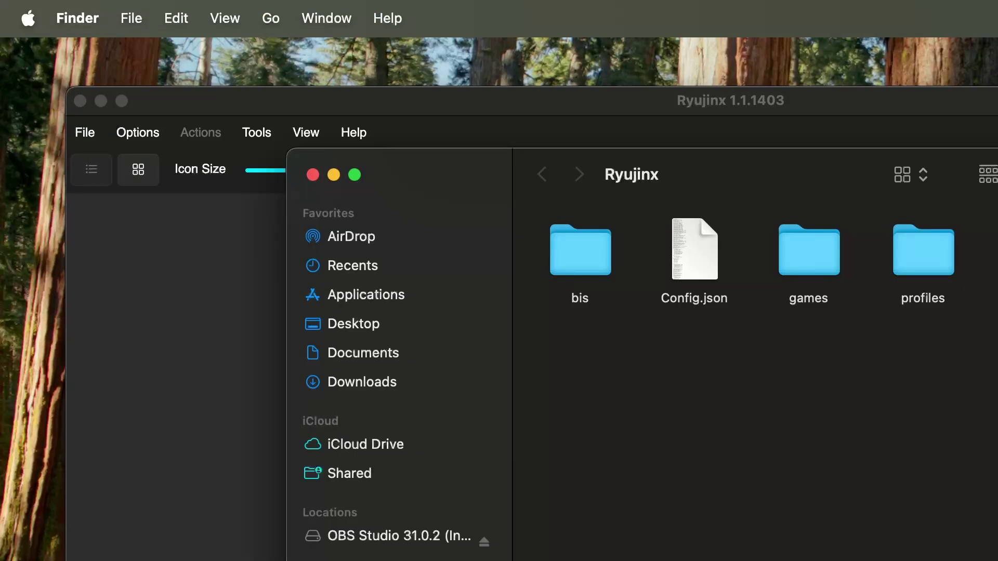
pyautogui.press('super+Down')
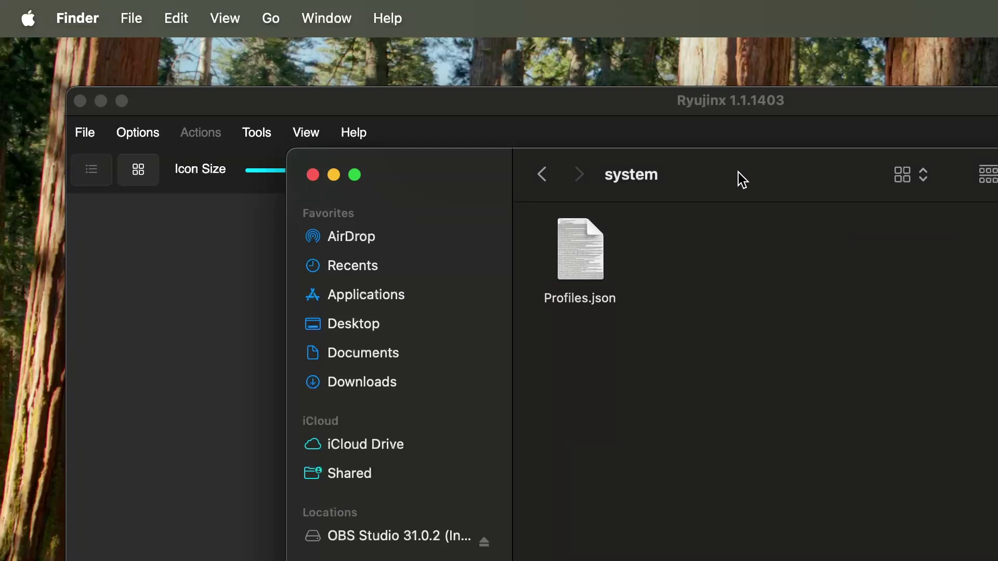
# Put the key files from the desktop's 18.1 Keys folder into the Ryujinx system folder, clearing the emulator window out of the way.
pyautogui.moveTo(744, 169); pyautogui.dragTo(746, 267)
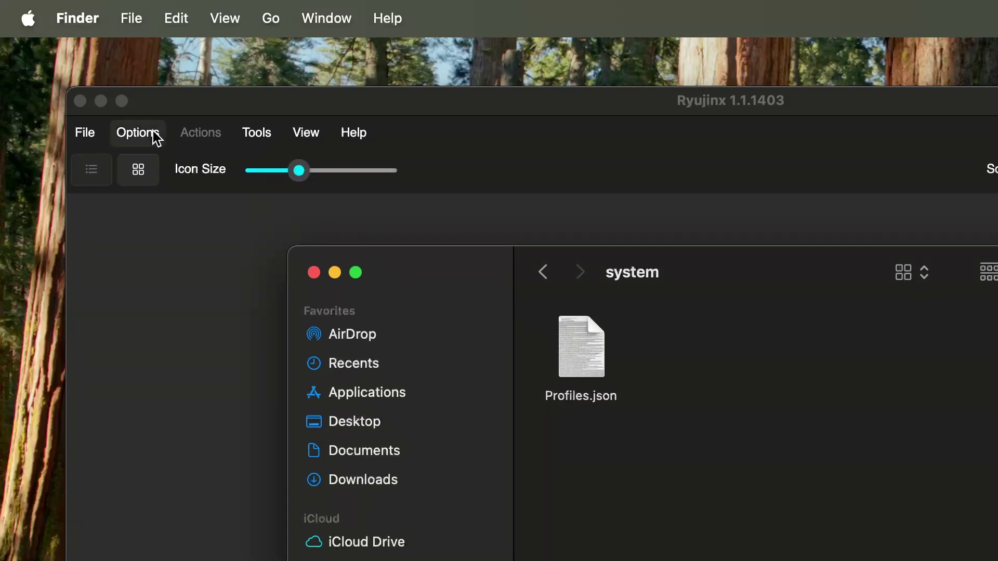
pyautogui.click(101, 102)
pyautogui.moveTo(791, 468); pyautogui.dragTo(791, 560)
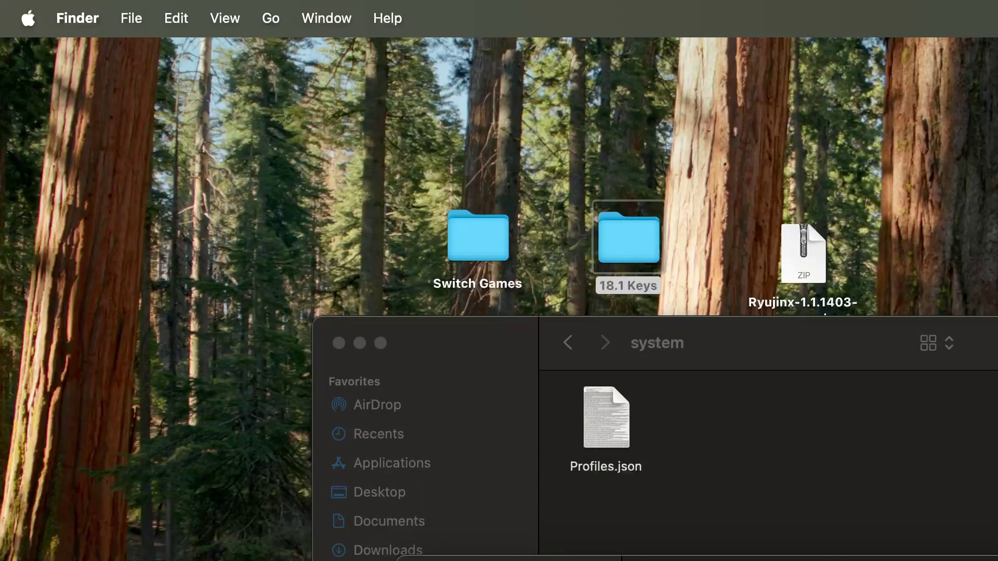
pyautogui.moveTo(697, 560); pyautogui.dragTo(691, 451)
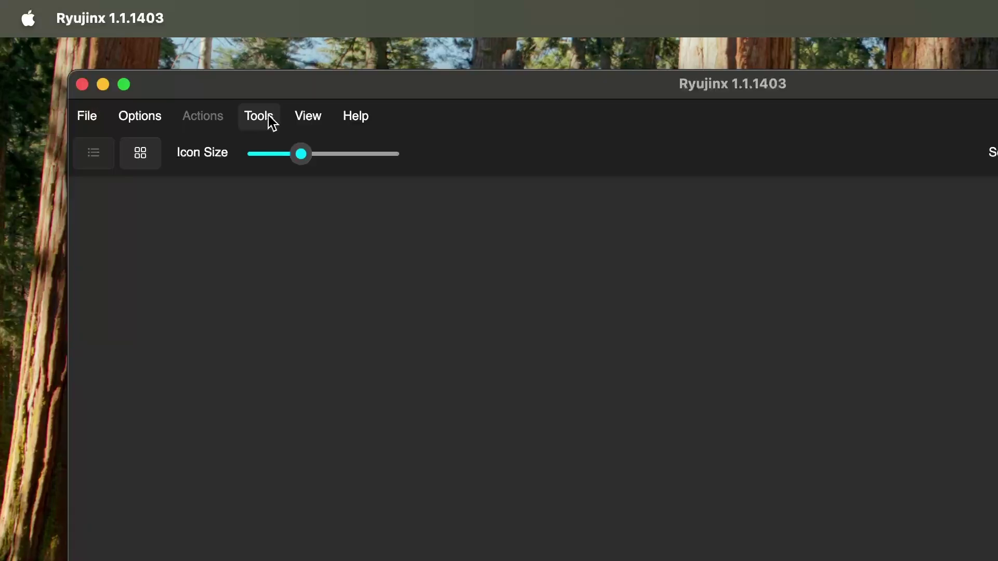
# Install firmware 18.1.0 in Ryujinx from a directory, using the Firmware 18.1.0 folder on the desktop.
pyautogui.click(268, 116)
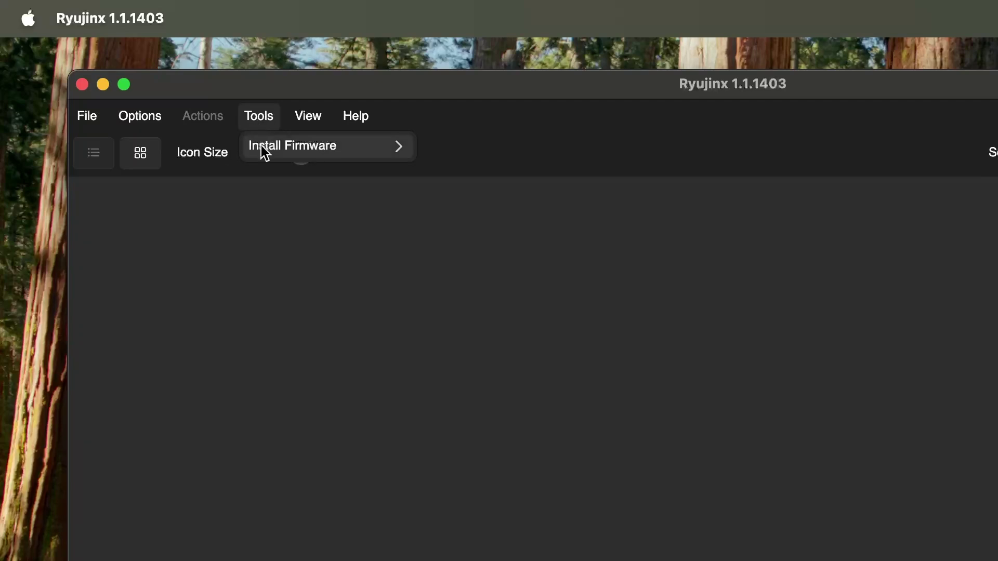
pyautogui.moveTo(266, 154)
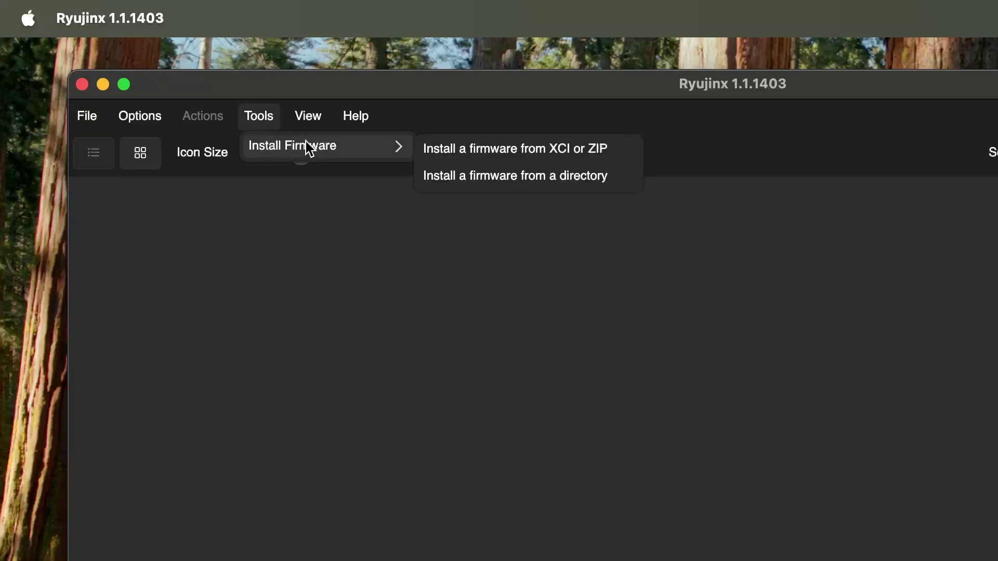
pyautogui.click(446, 176)
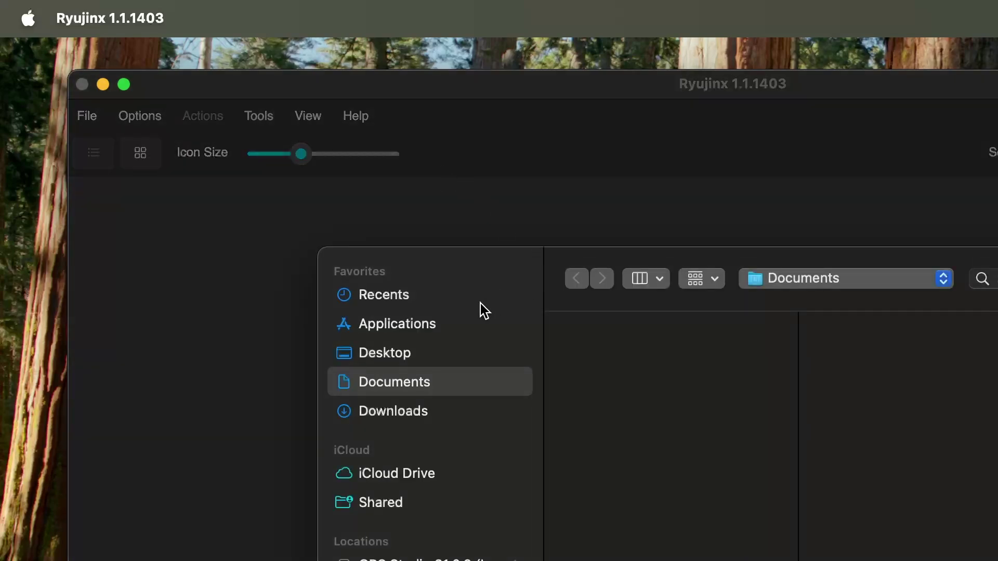
pyautogui.click(432, 346)
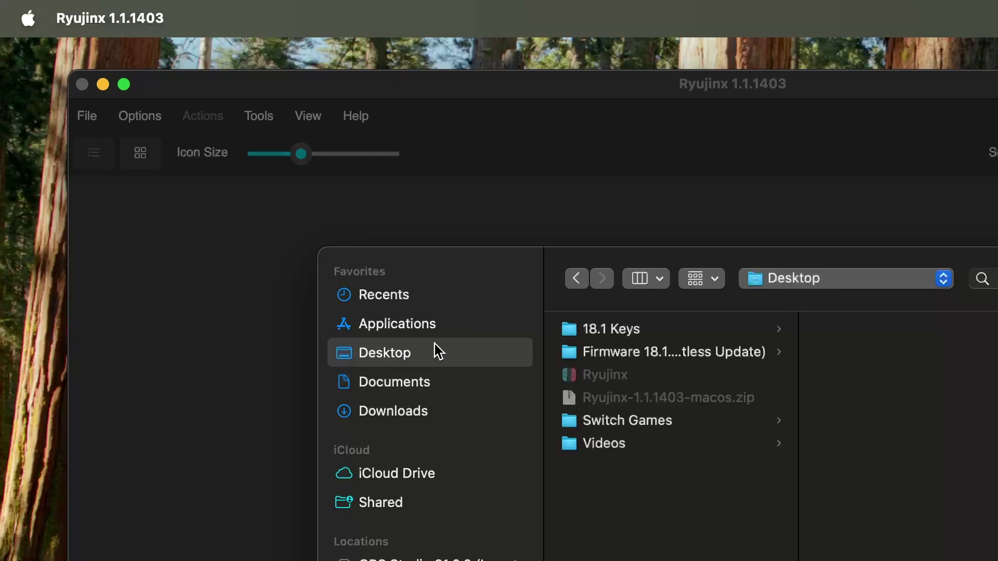
pyautogui.click(595, 331)
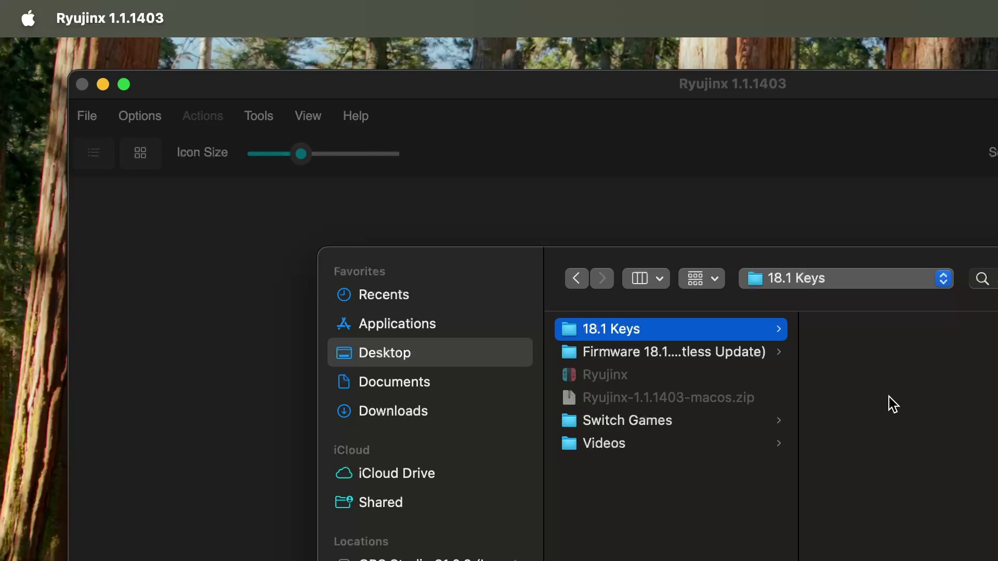
pyautogui.click(708, 359)
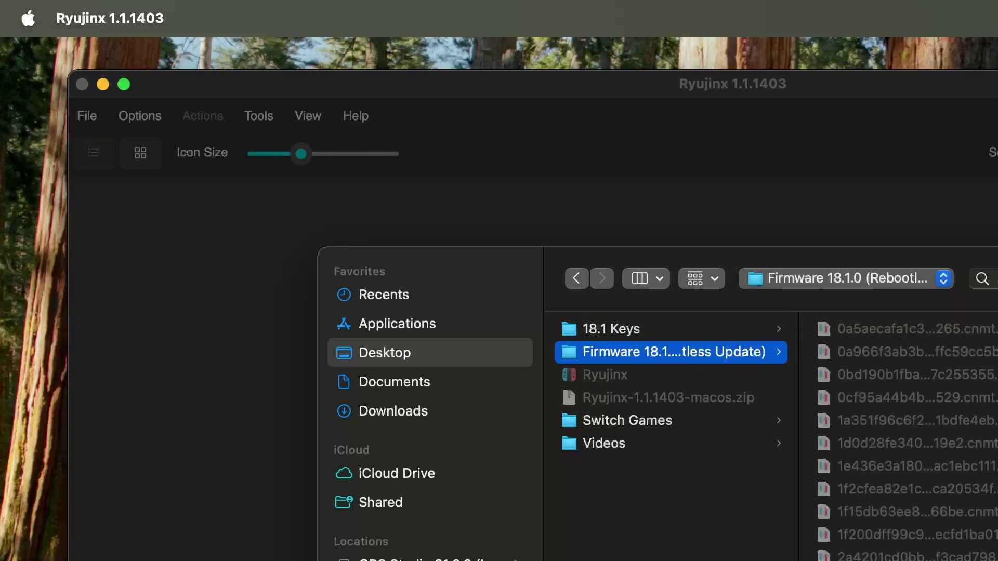
pyautogui.press('Return')
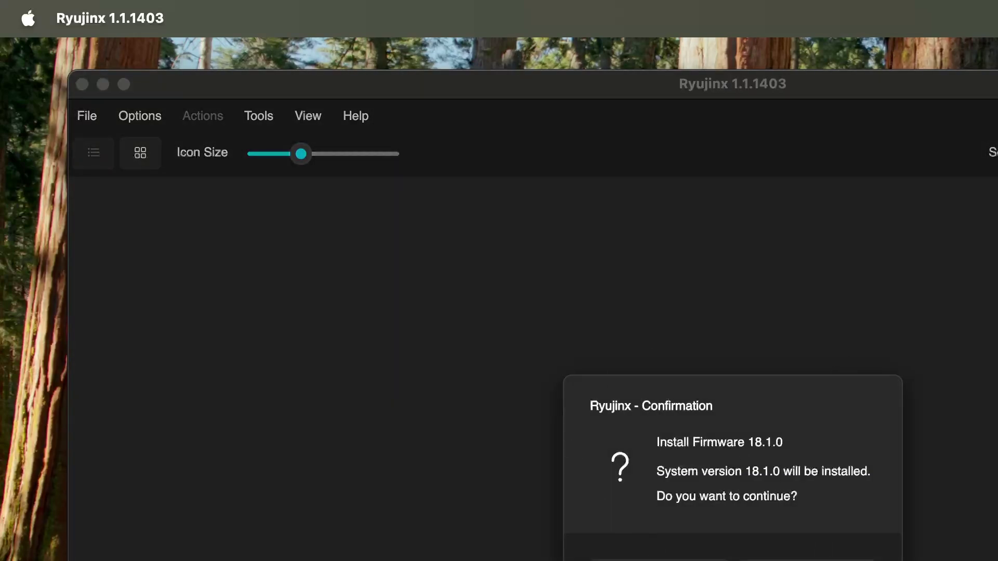
pyautogui.press('Return')
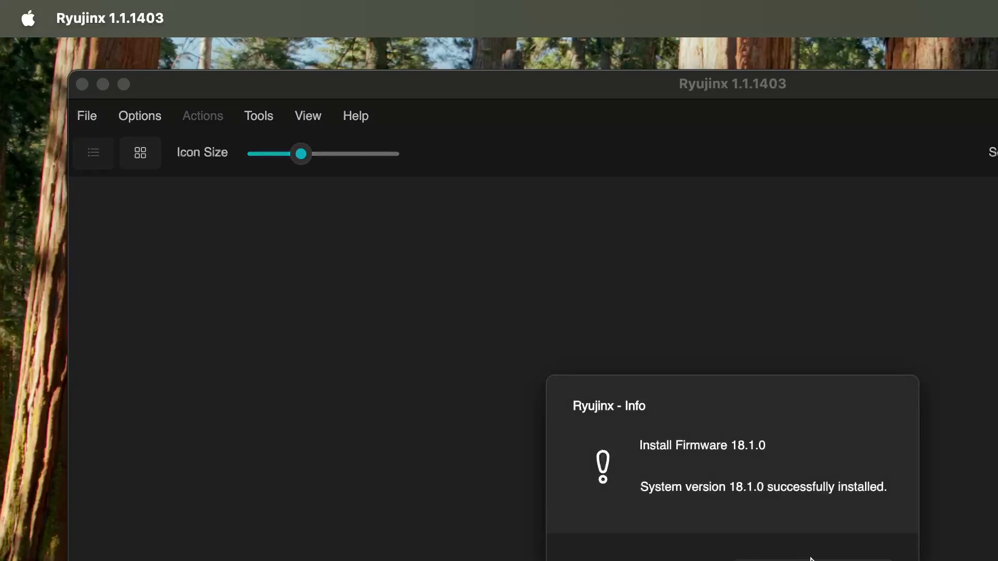
# Close the firmware message and, in the input settings, set Player 1's device to Xbox Series X Controller (0) with the Pro Controller type.
pyautogui.press('Return')
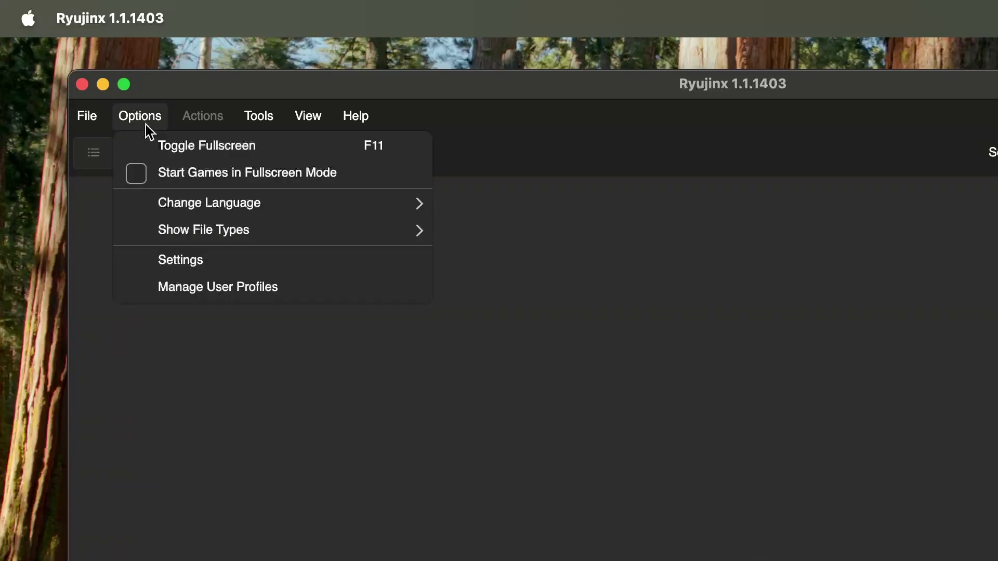
pyautogui.click(221, 262)
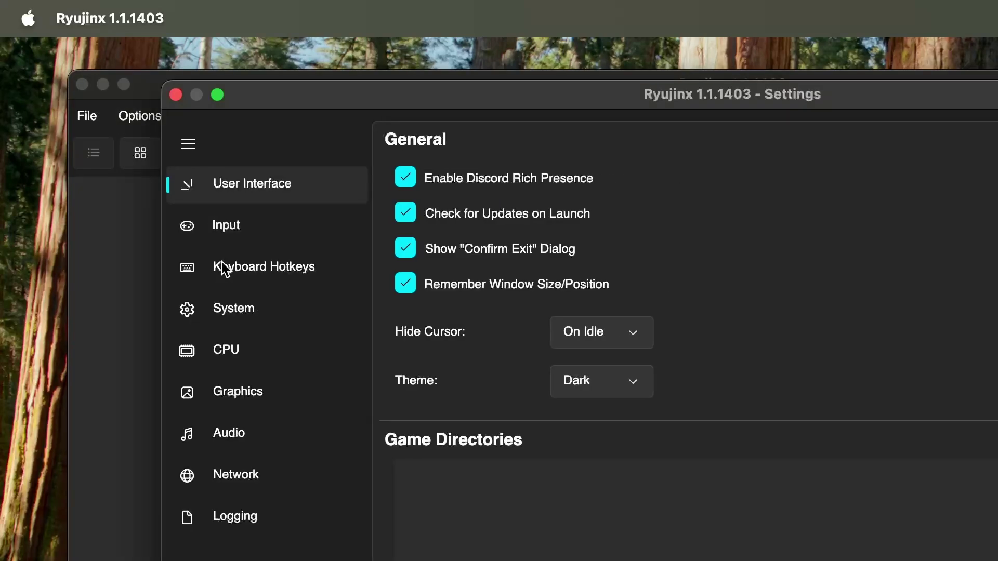
pyautogui.click(249, 228)
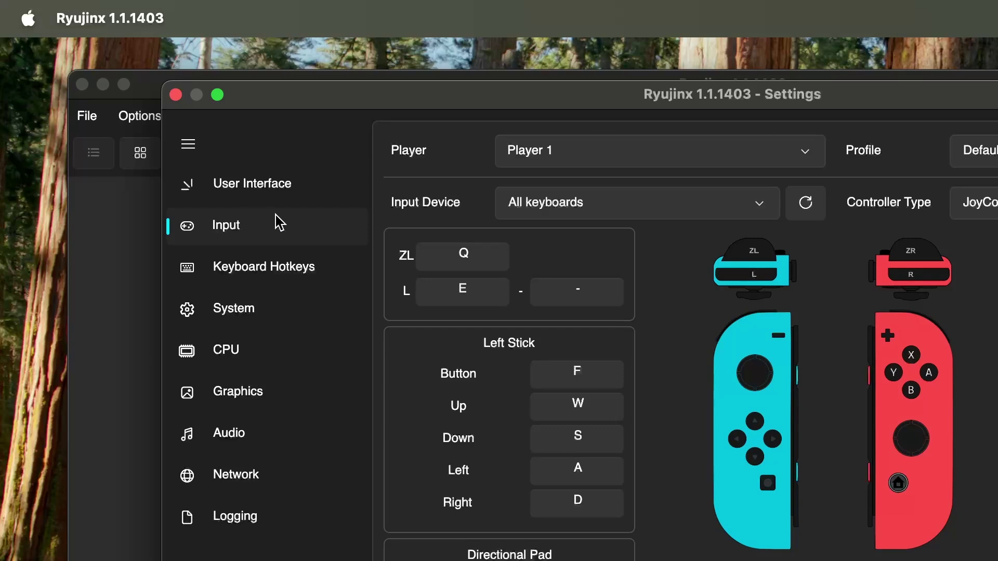
pyautogui.click(980, 203)
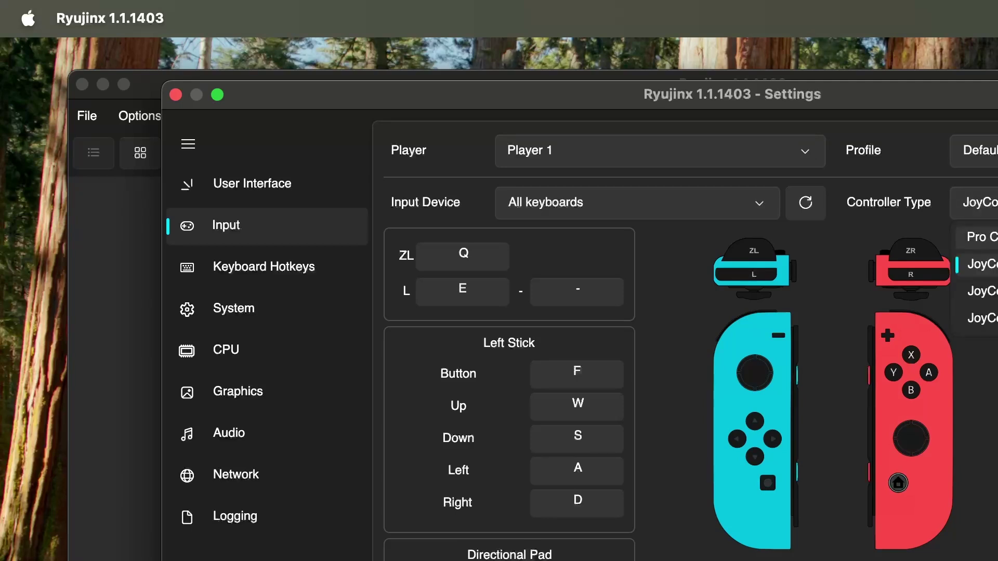
pyautogui.press('Return')
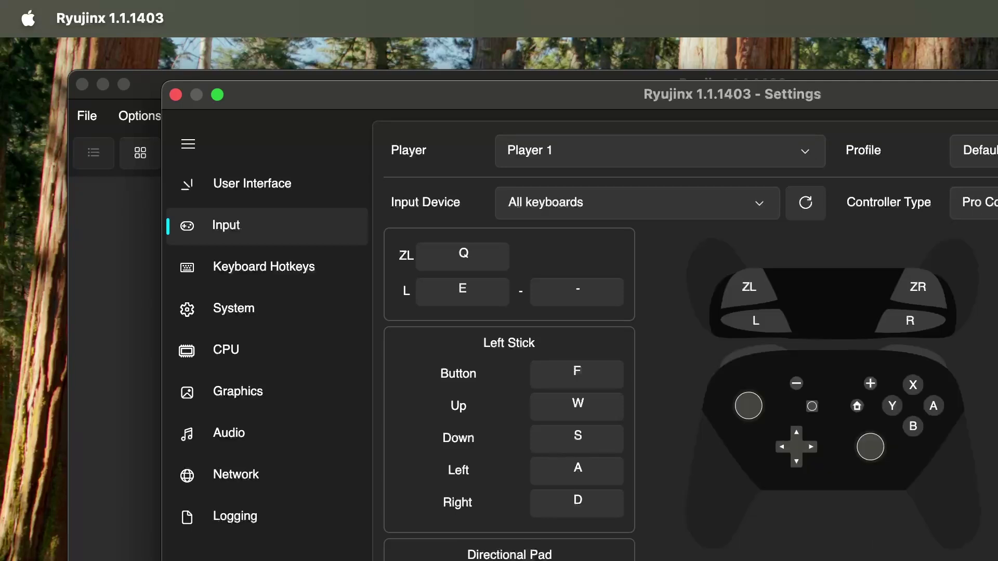
pyautogui.click(756, 207)
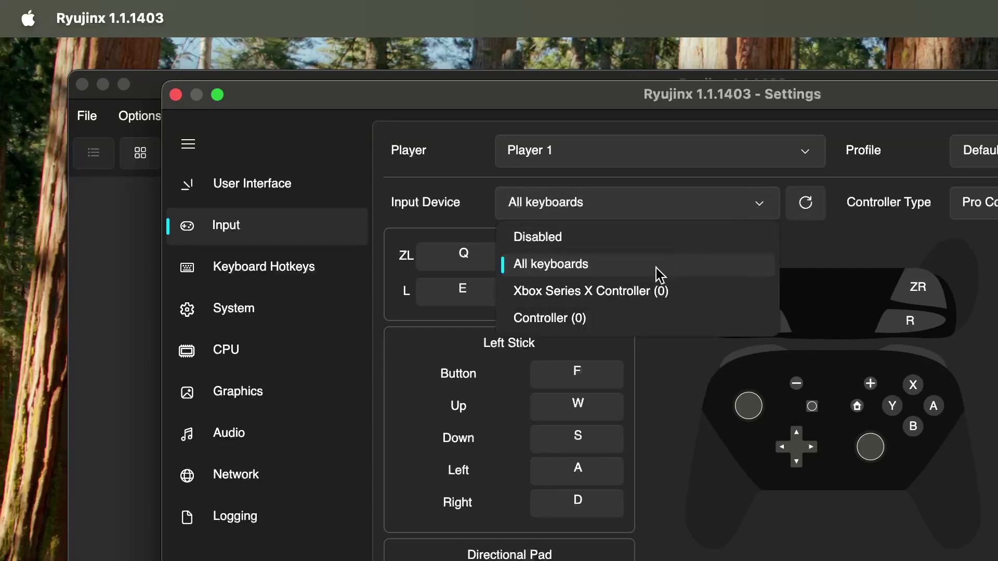
pyautogui.click(616, 298)
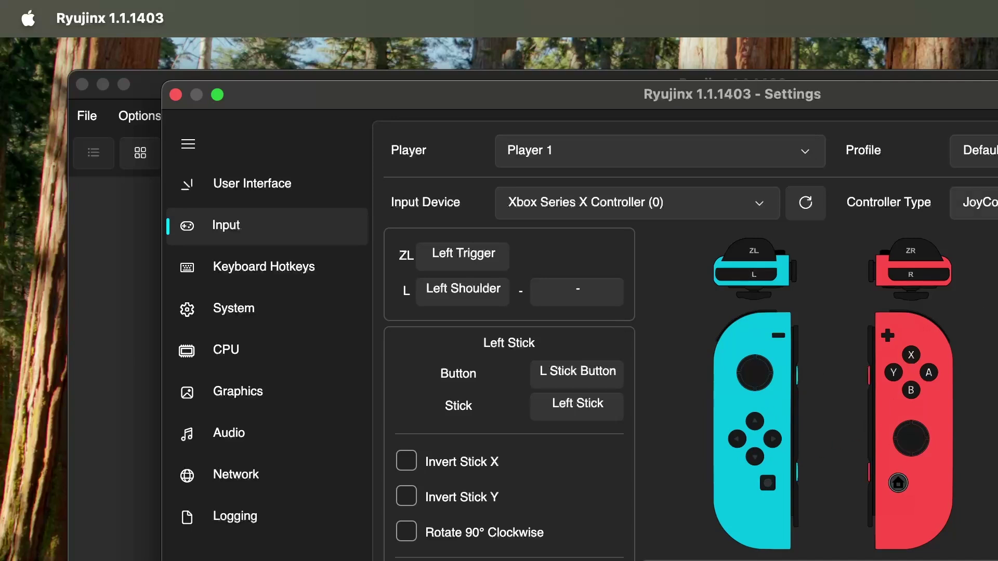
pyautogui.click(980, 203)
pyautogui.click(980, 170)
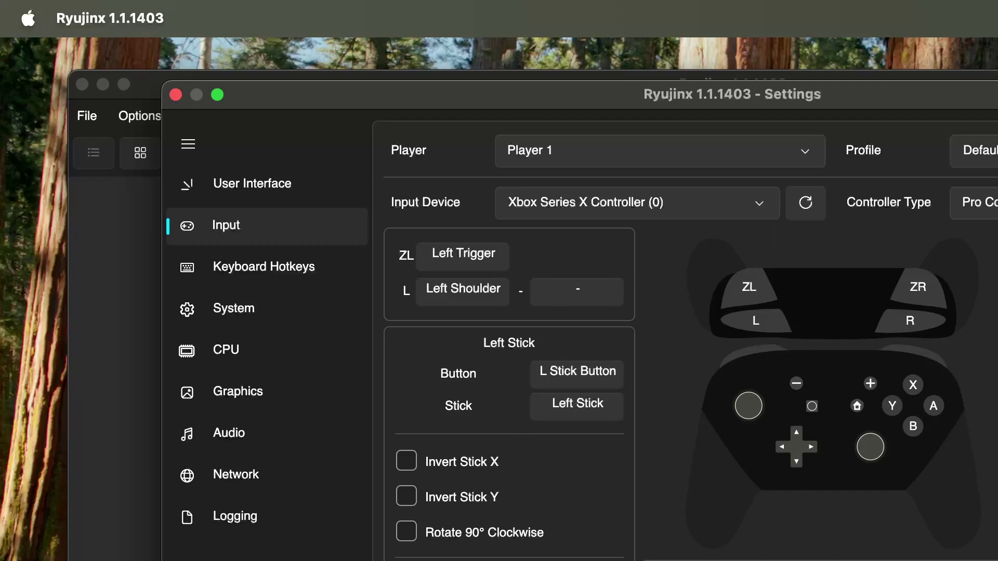
# Enable Ignore Missing Services under the hacks in the system settings.
pyautogui.click(290, 323)
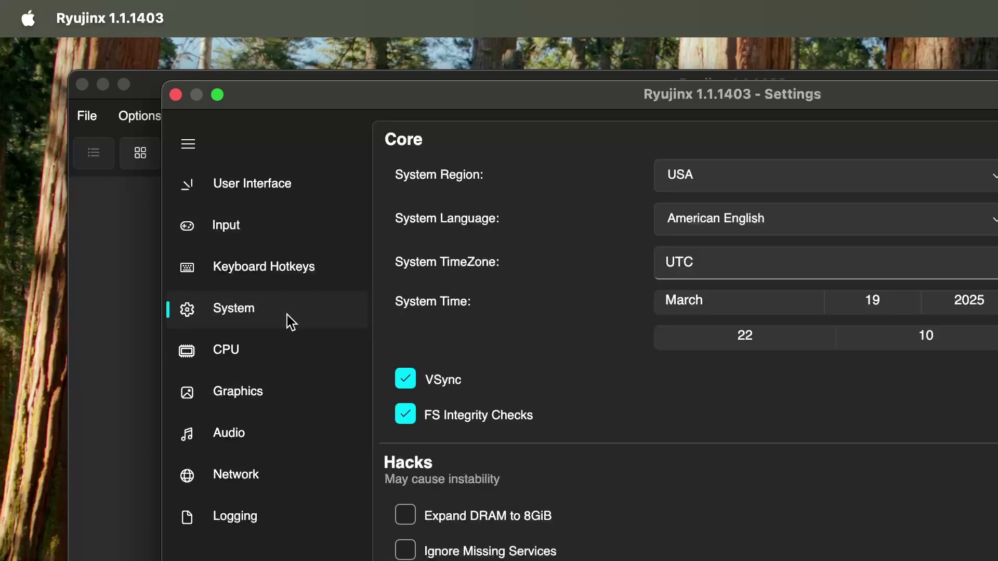
pyautogui.click(226, 225)
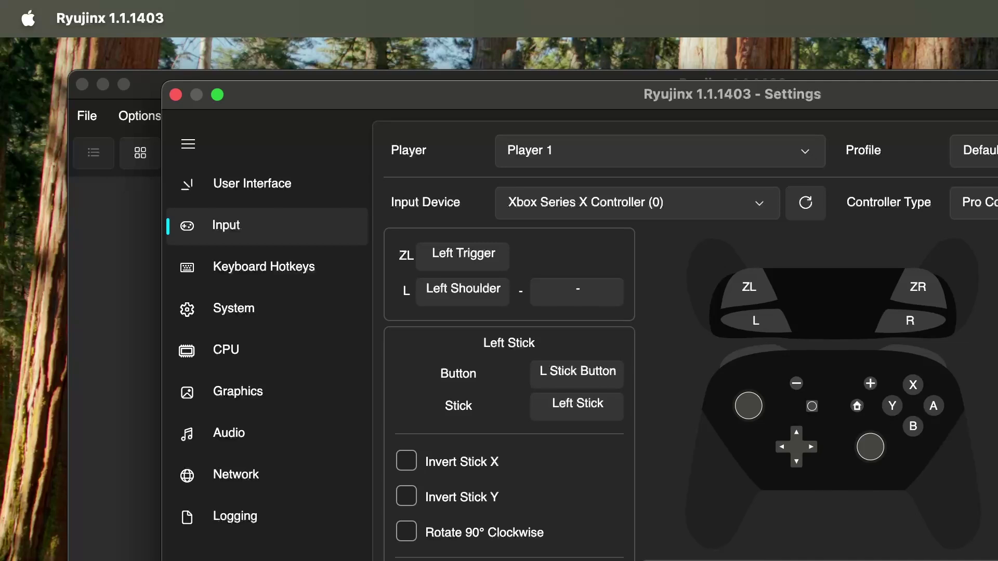
pyautogui.click(288, 321)
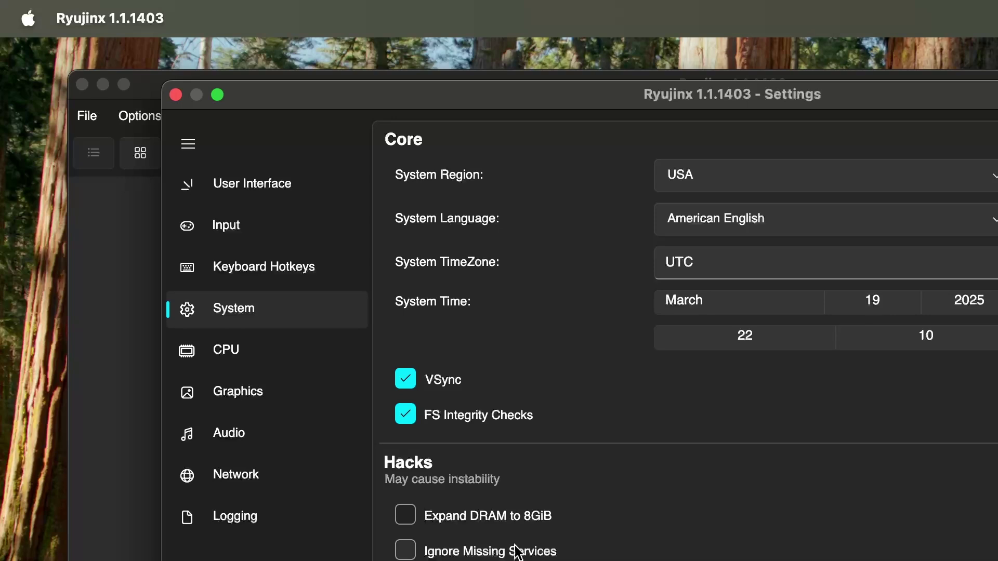
pyautogui.click(408, 555)
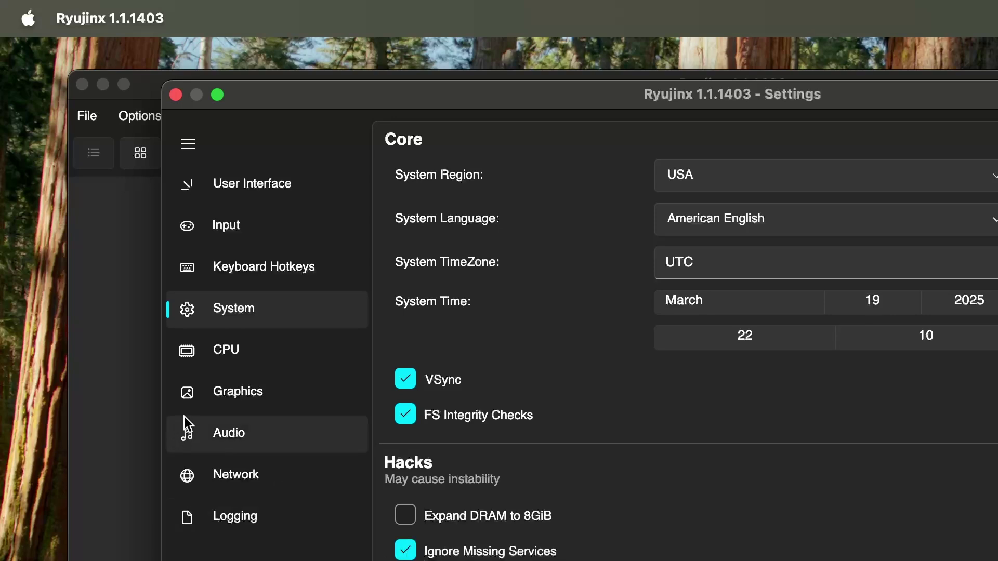
# In the graphics settings, choose Vulkan as the graphics backend and check that the preferred GPU is Apple M2.
pyautogui.click(201, 401)
pyautogui.click(741, 173)
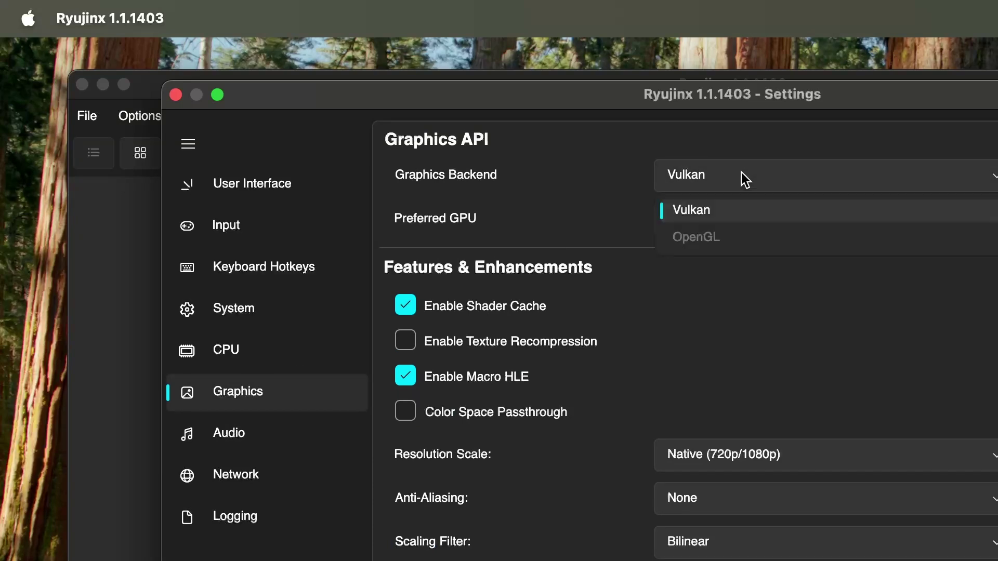
pyautogui.click(767, 210)
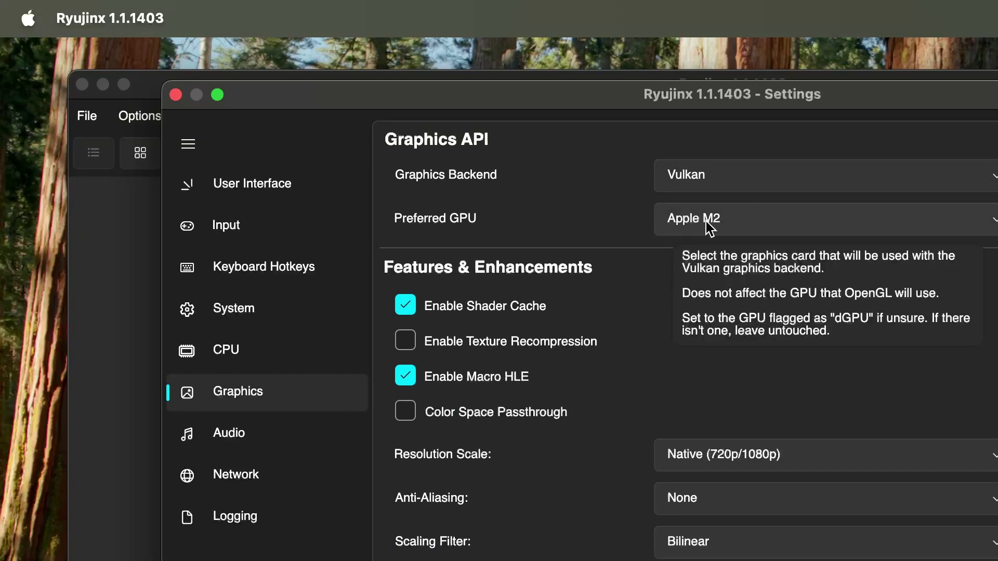
pyautogui.click(791, 226)
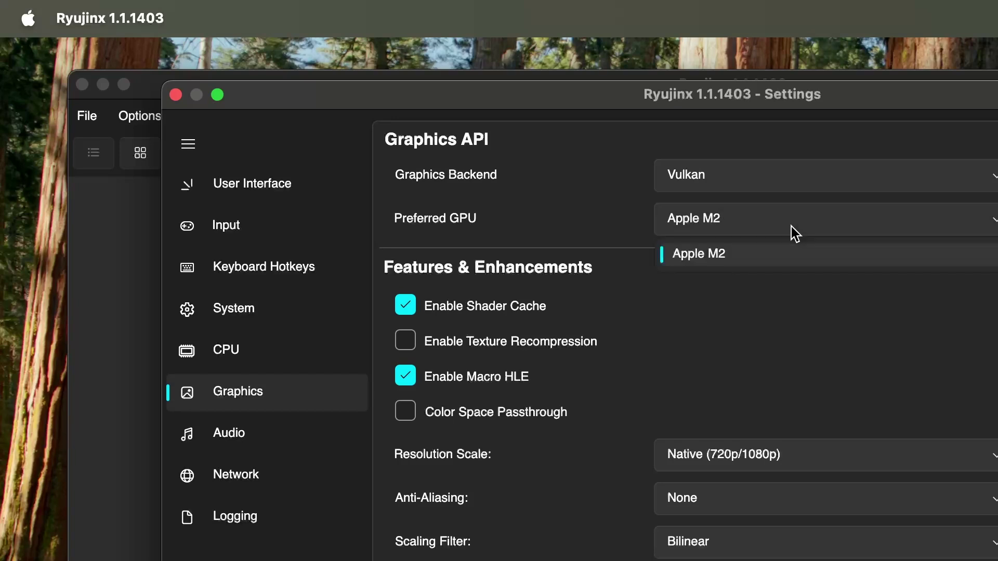
pyautogui.click(791, 227)
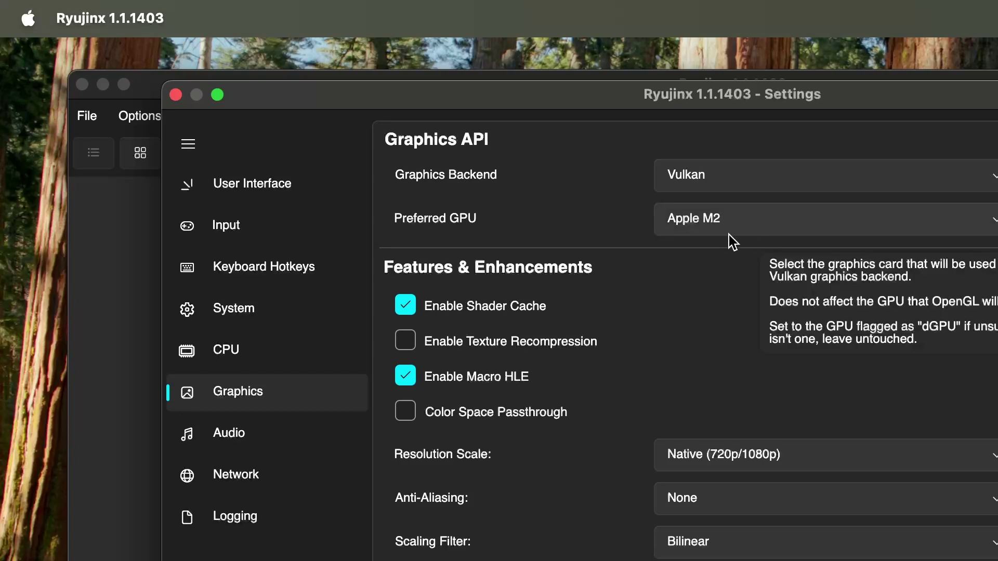
# Turn on Guest Internet Access/LAN Mode in the network settings, then save and close the settings.
pyautogui.click(234, 309)
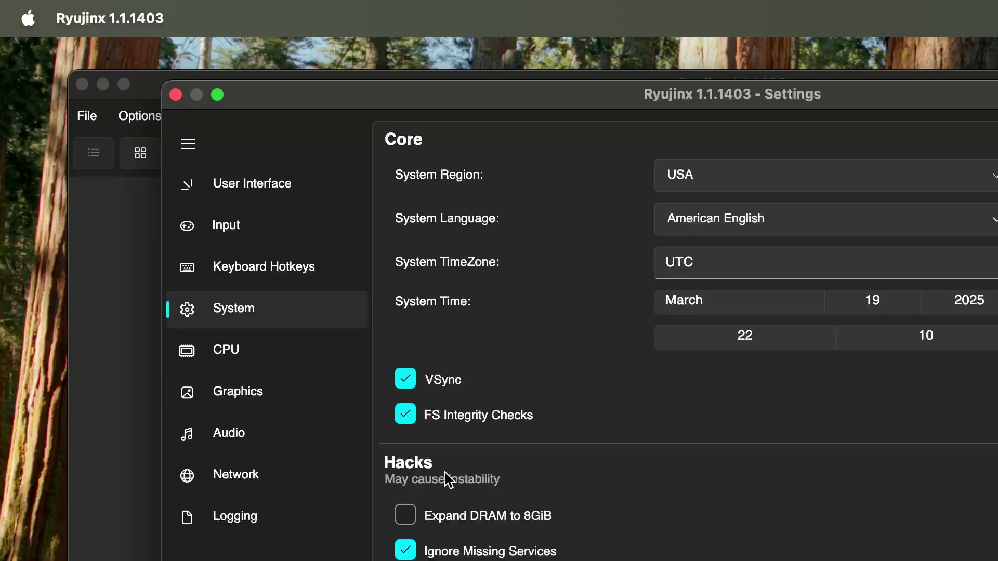
pyautogui.click(286, 487)
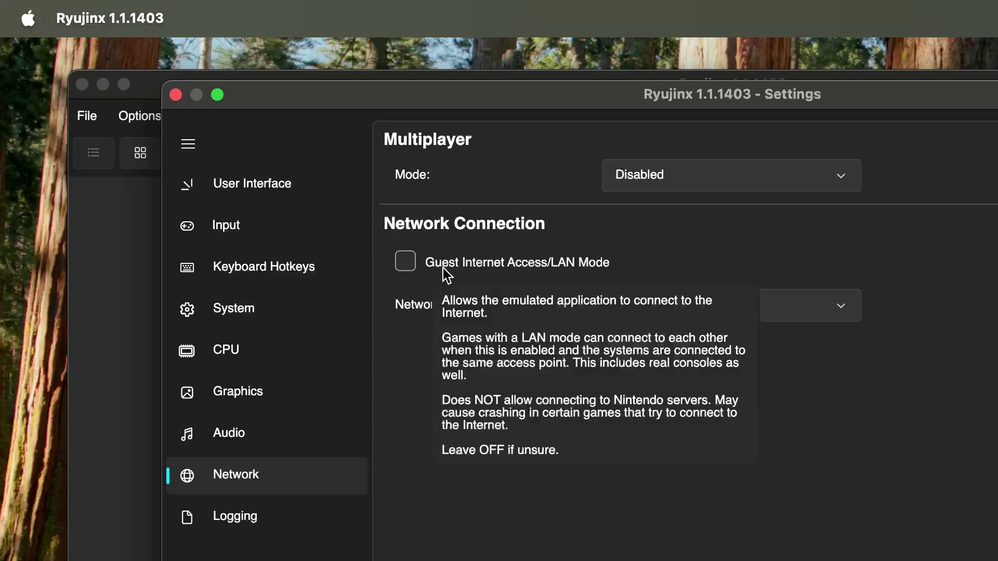
pyautogui.click(703, 181)
pyautogui.click(701, 178)
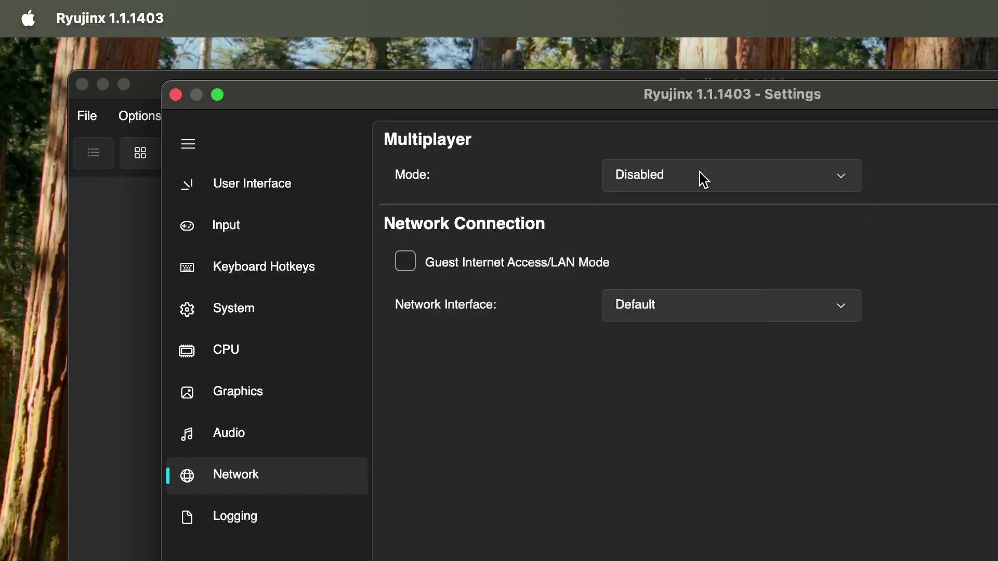
pyautogui.click(405, 261)
pyautogui.press('Return')
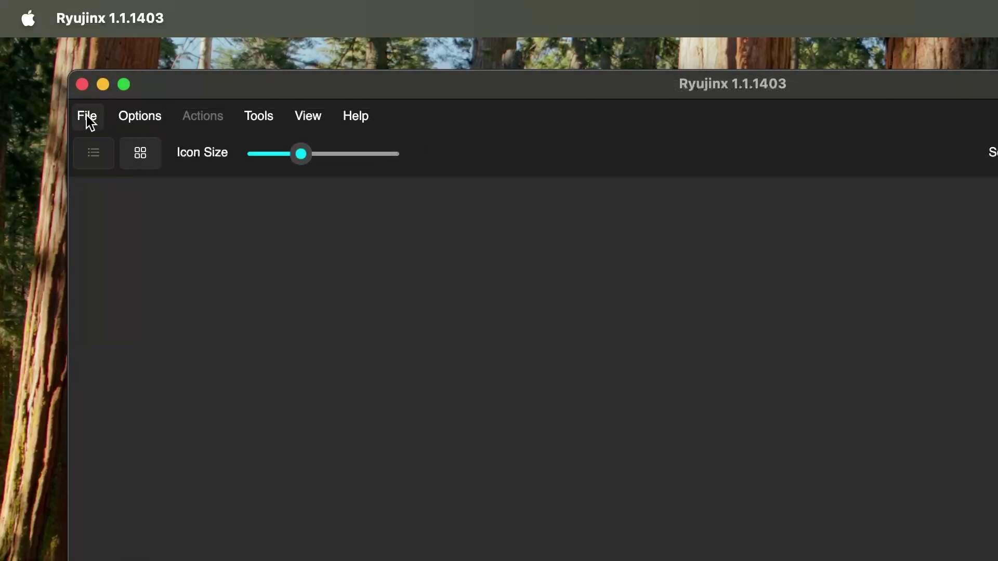
# Add the desktop's Switch Games folder as a game directory in the user interface settings and close the settings.
pyautogui.click(88, 117)
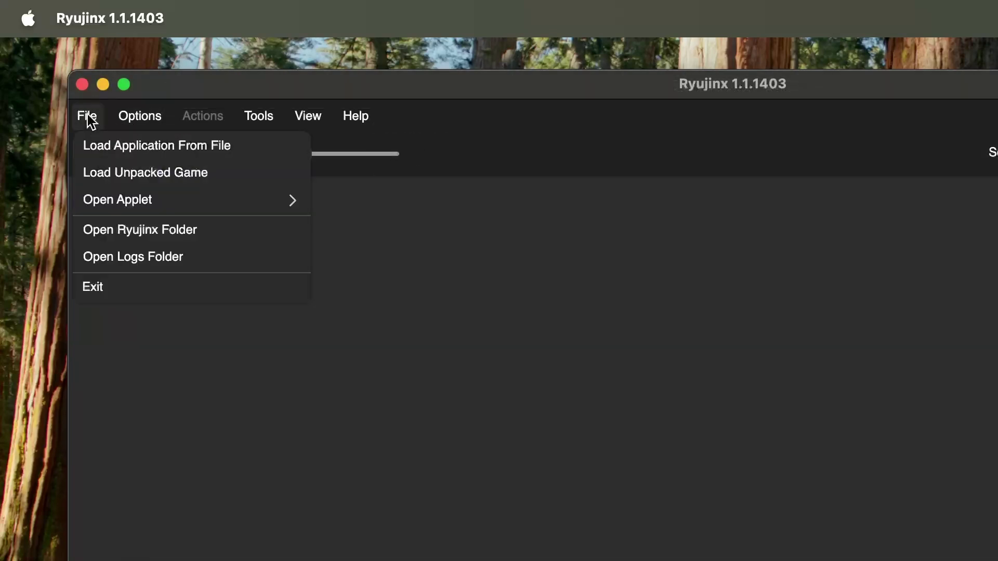
pyautogui.moveTo(139, 114)
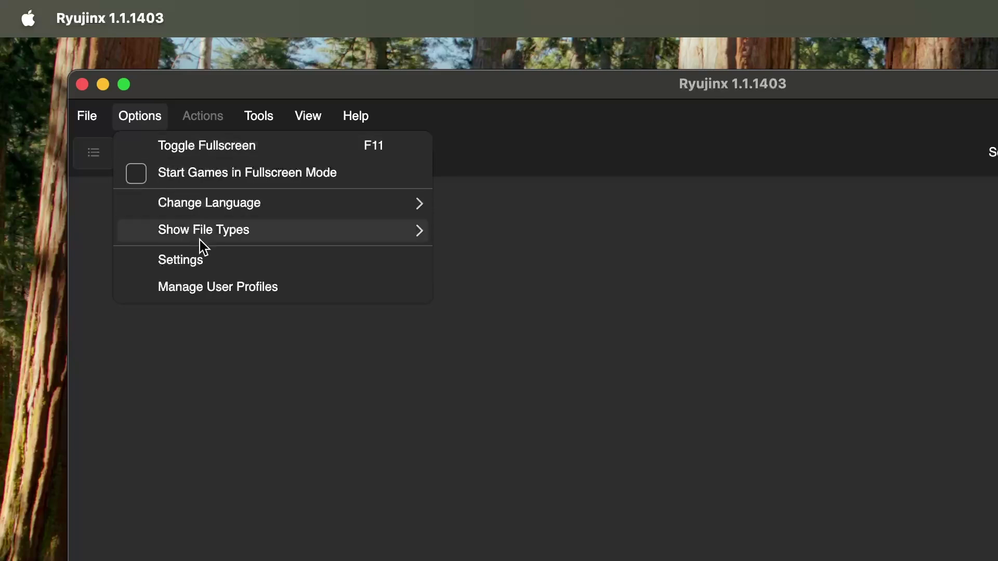
pyautogui.click(212, 264)
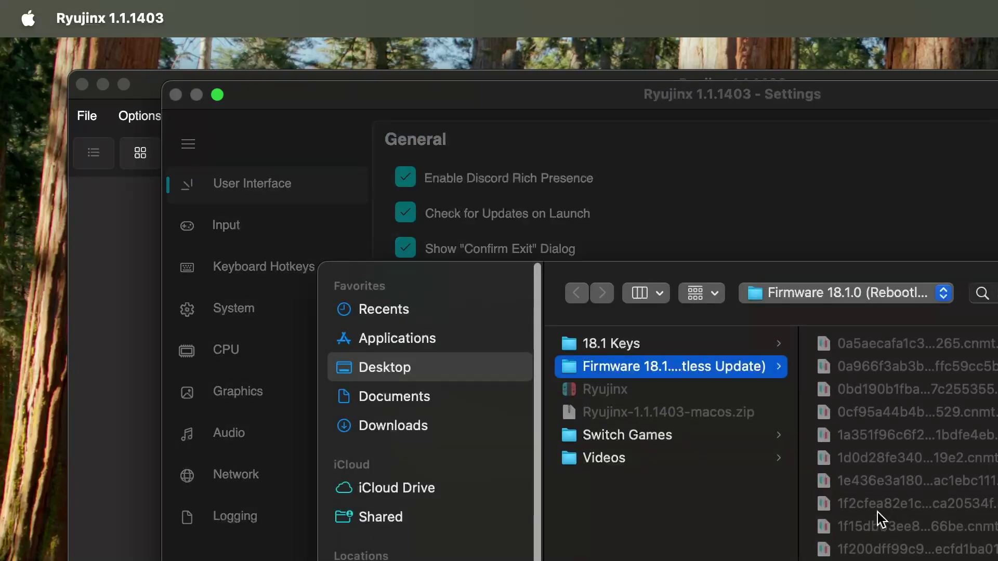
pyautogui.click(675, 444)
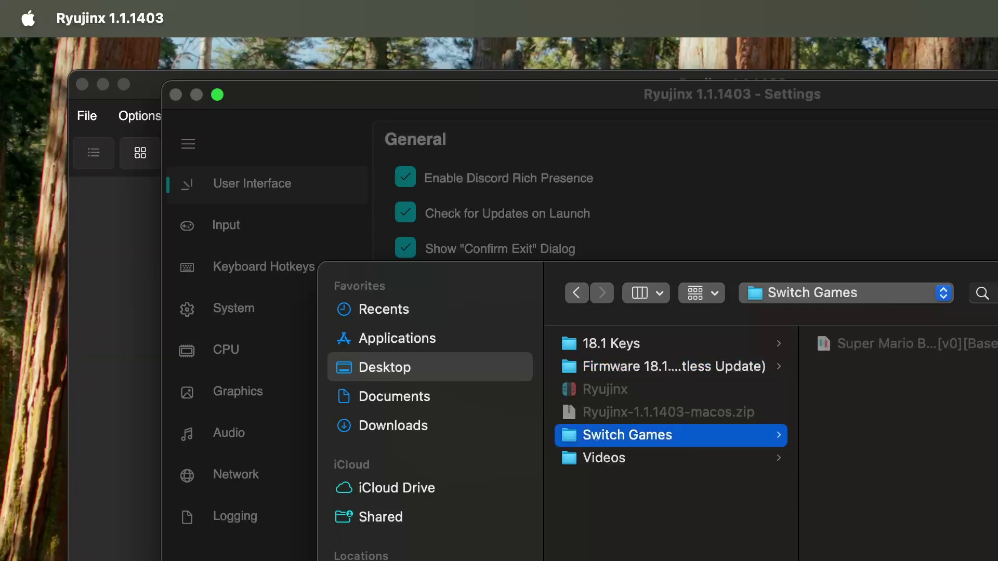
pyautogui.press('Return')
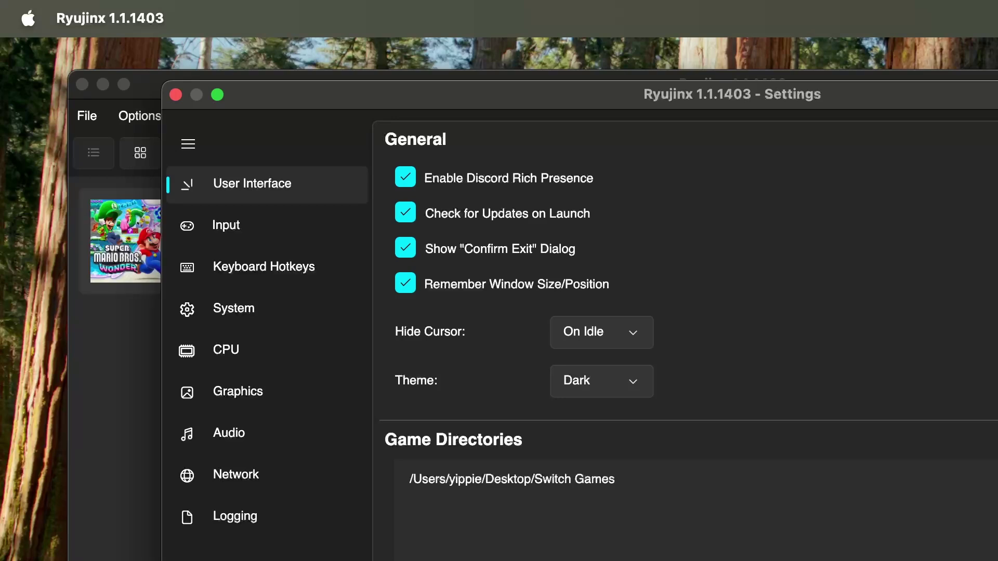
pyautogui.press('super+w')
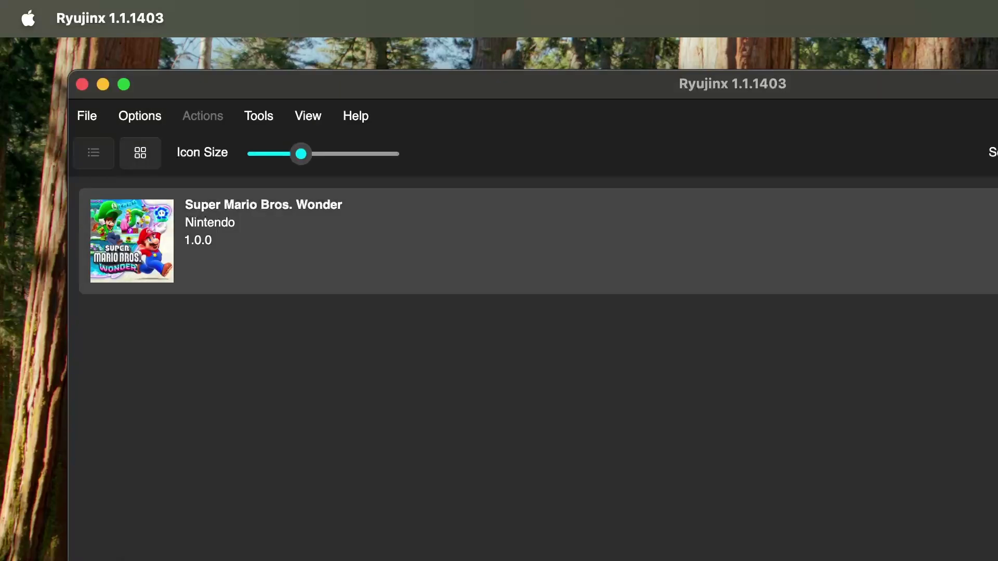